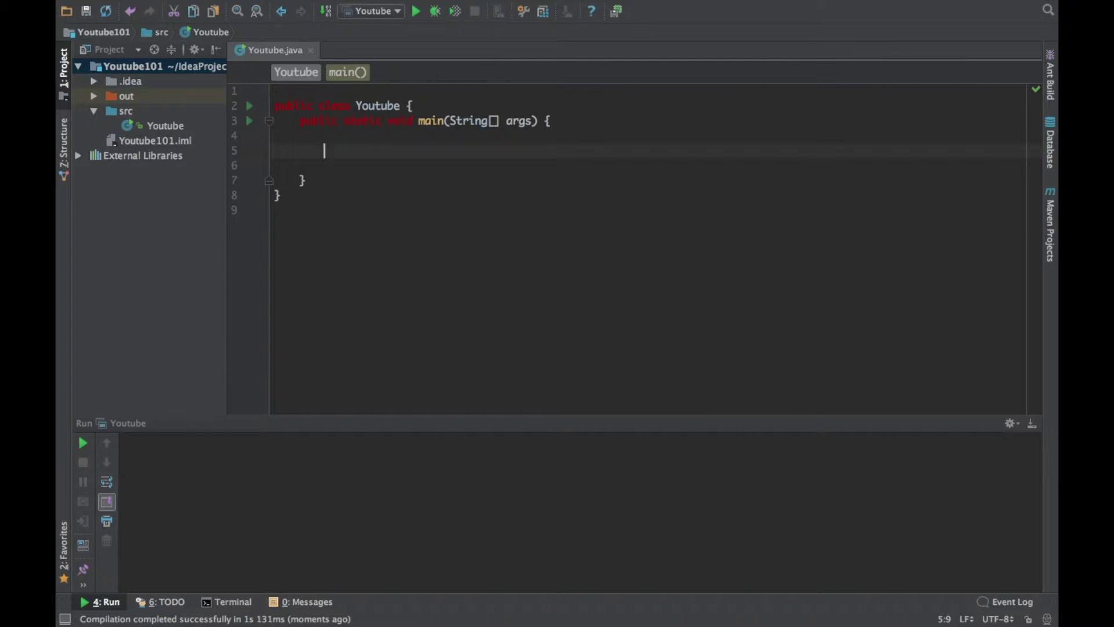
pyautogui.write('System.out.')
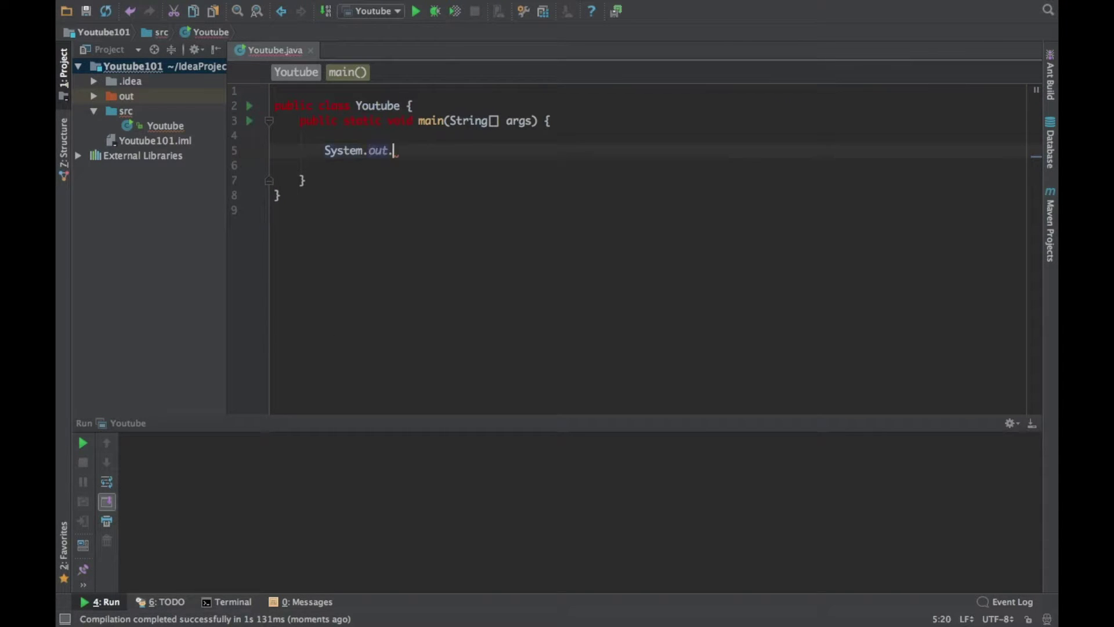
pyautogui.write('printl')
# Step: Write System.out.println(Math.abs(-10)); in the main method
pyautogui.press('Return')
pyautogui.press('Left')
pyautogui.press('Left')
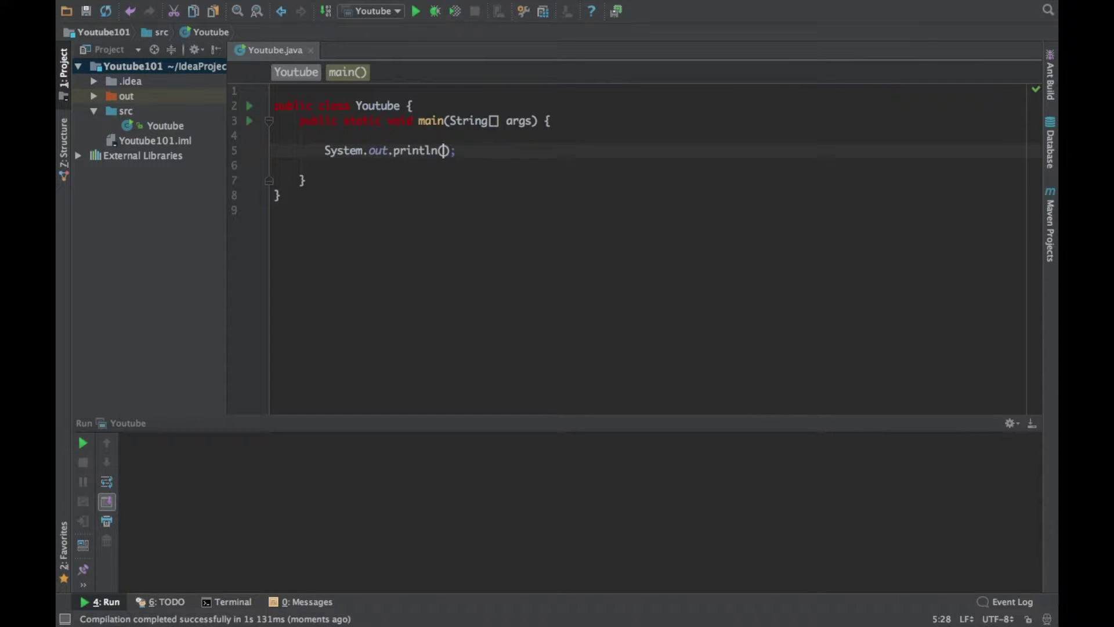
pyautogui.write('M')
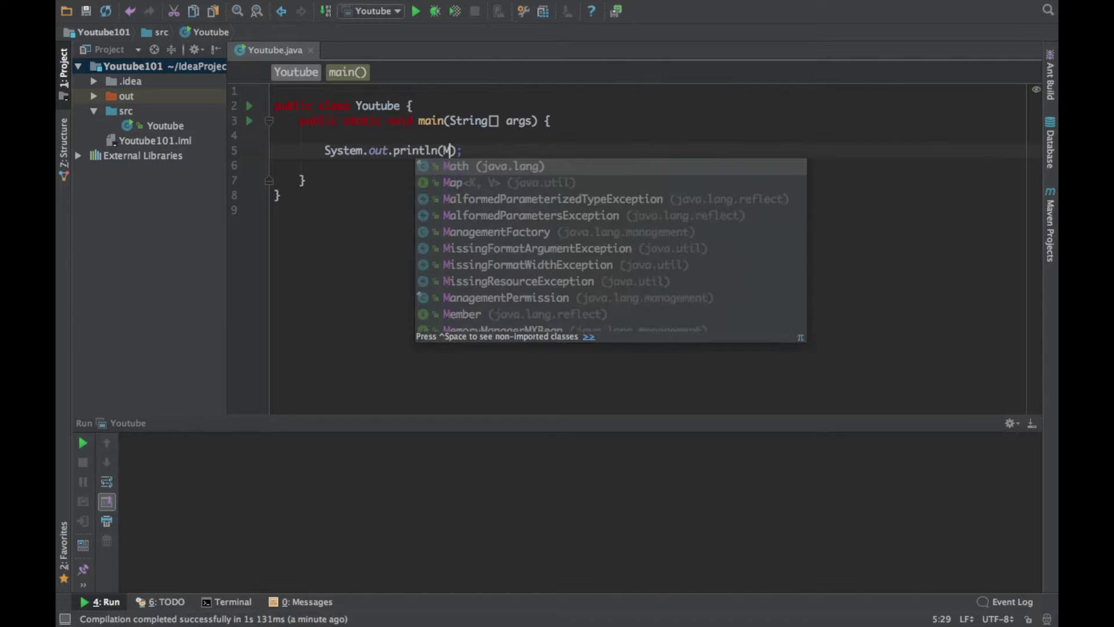
pyautogui.press('Return')
pyautogui.write('.')
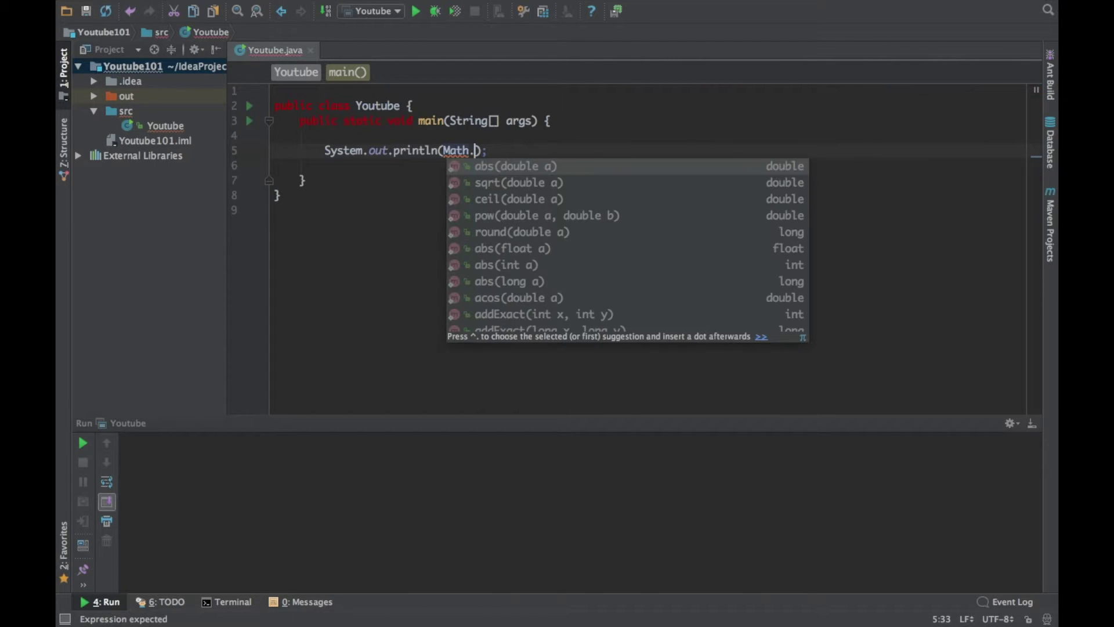
pyautogui.press('Return')
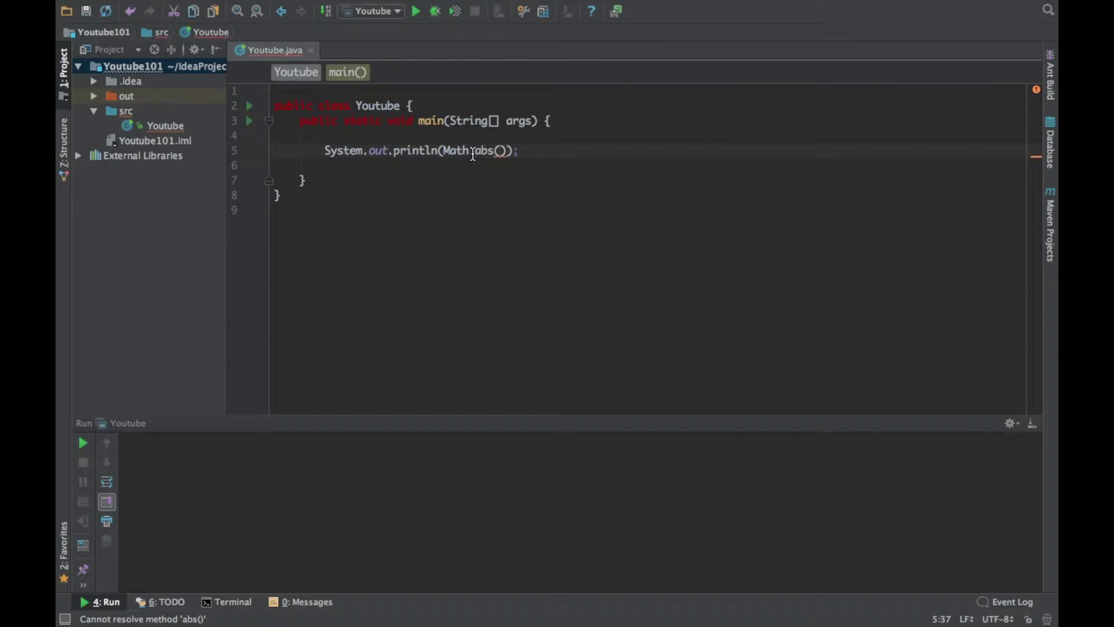
pyautogui.moveTo(475, 152); pyautogui.dragTo(499, 154)
pyautogui.press('Escape')
pyautogui.write('-10')
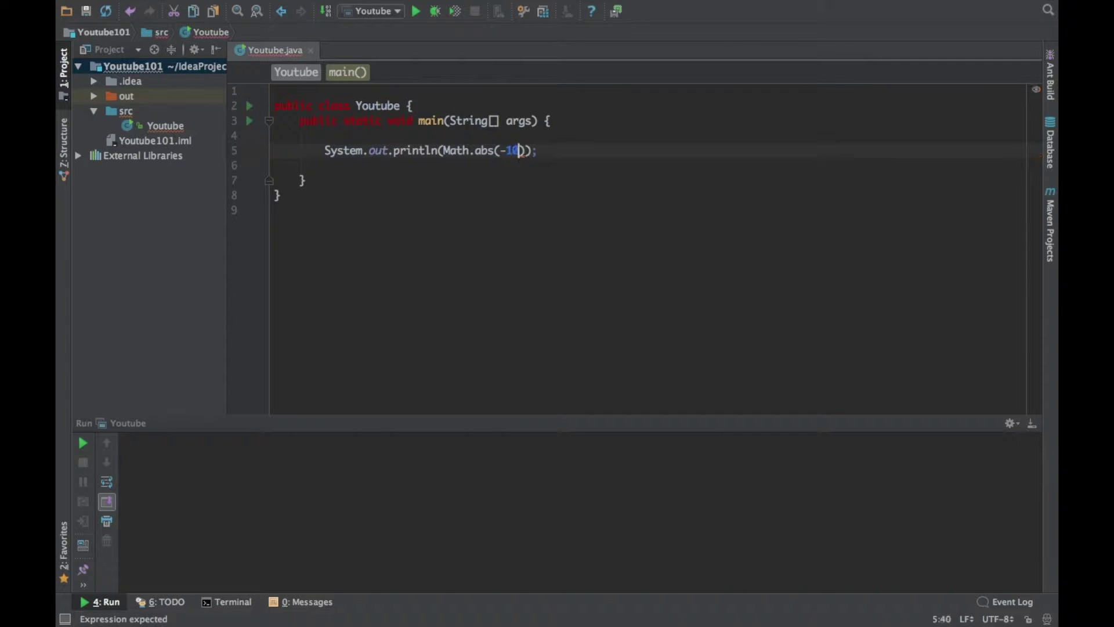
# Step: Run the program, point out the printed 10, and enlarge the output panel
pyautogui.click(416, 11)
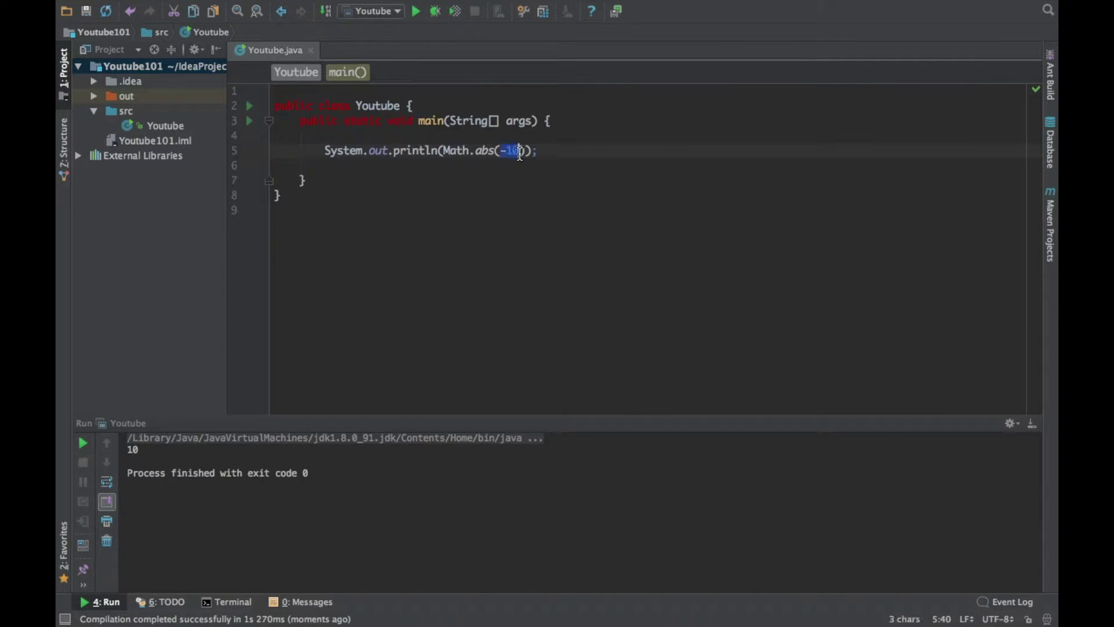
pyautogui.moveTo(140, 449); pyautogui.dragTo(119, 455)
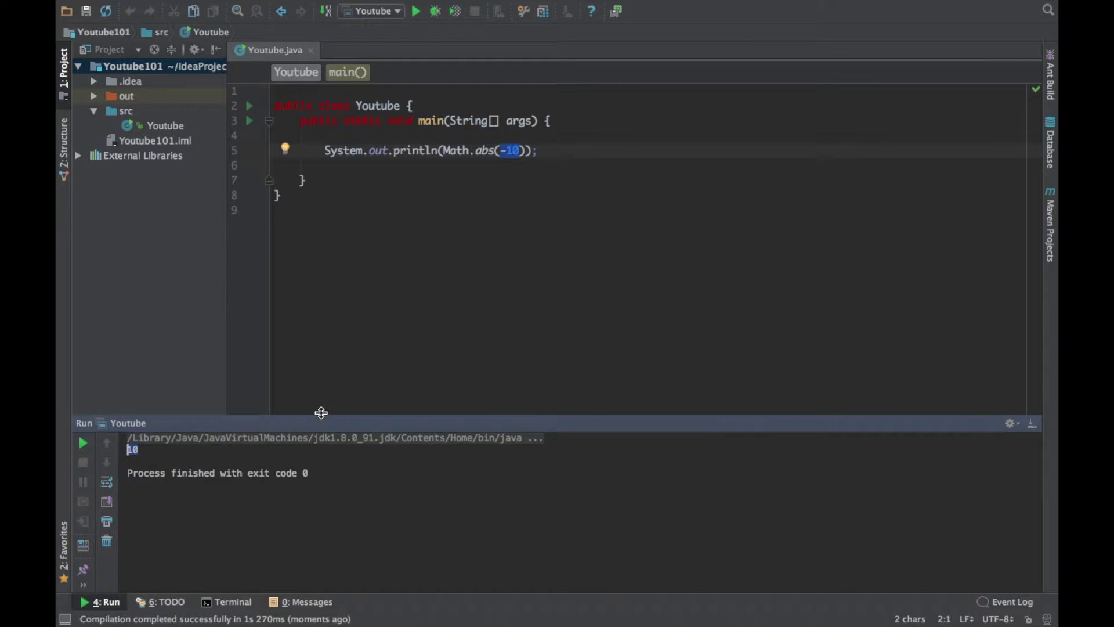
pyautogui.moveTo(322, 417); pyautogui.dragTo(351, 288)
pyautogui.click(520, 207)
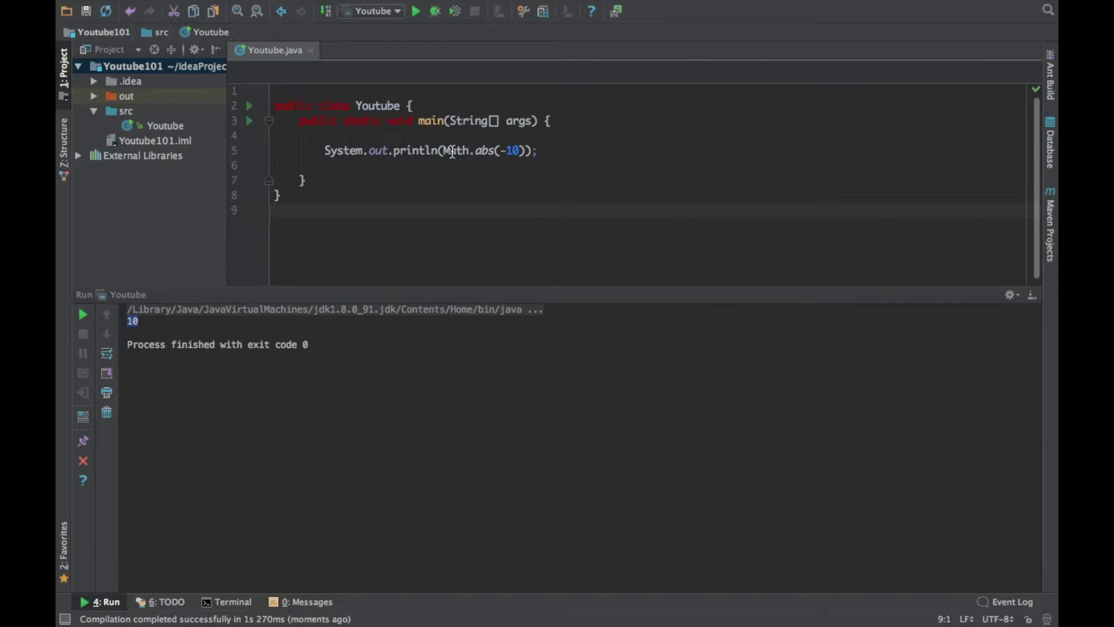
# Step: Delete abs(-10) so the statement reads println(Math.)
pyautogui.moveTo(470, 152); pyautogui.dragTo(452, 154)
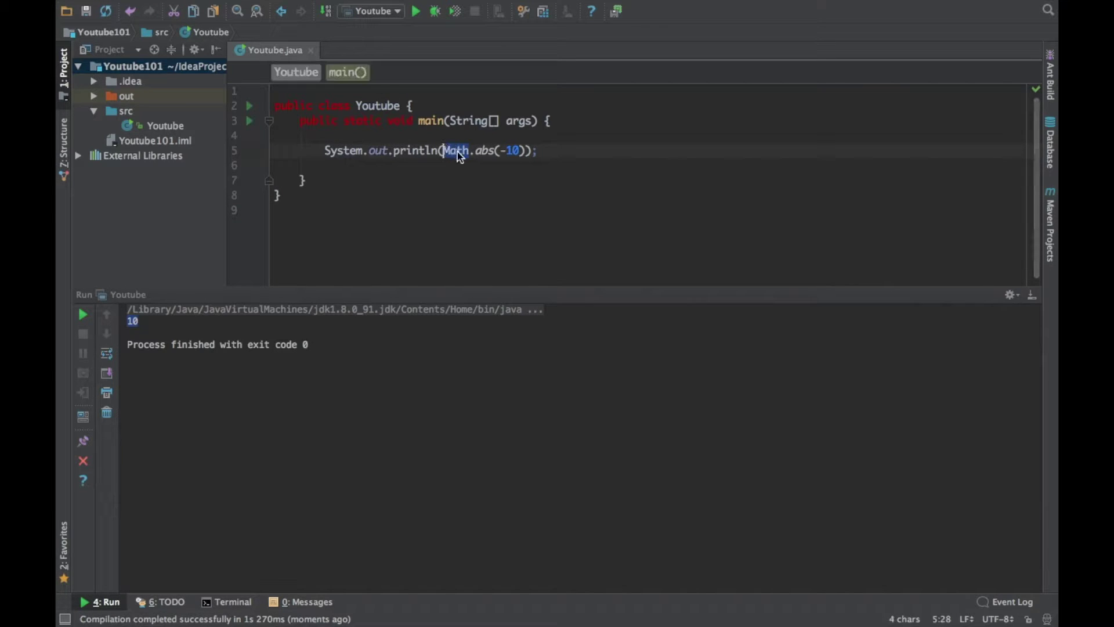
pyautogui.click(475, 153)
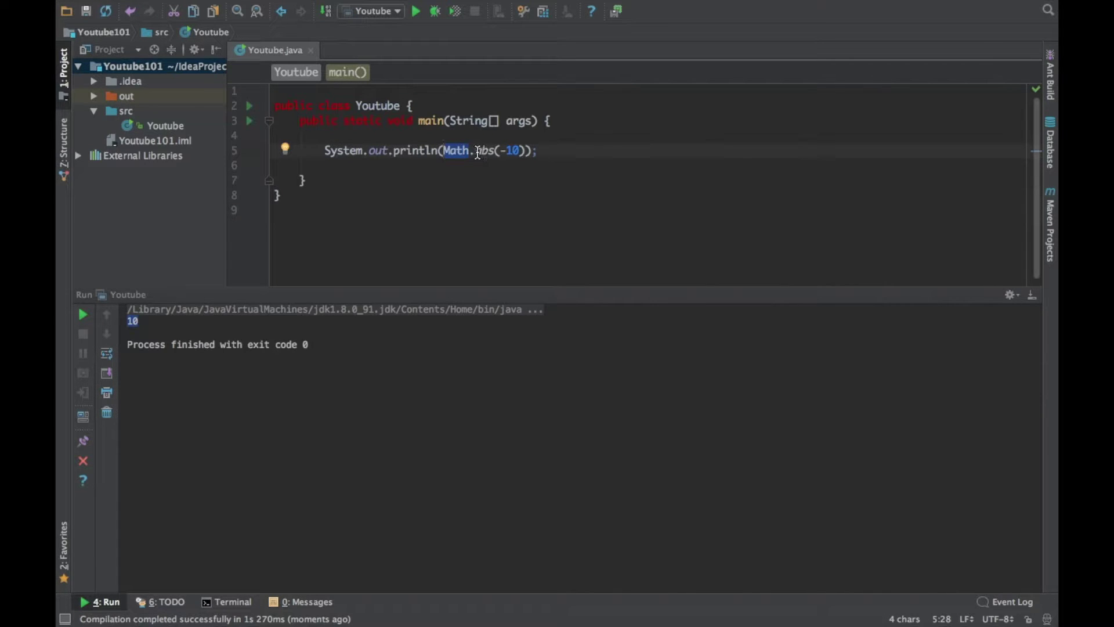
pyautogui.click(522, 153)
pyautogui.press('BackSpace')
pyautogui.press('BackSpace')
pyautogui.press('BackSpace')
pyautogui.press('BackSpace')
pyautogui.press('BackSpace')
pyautogui.press('BackSpace')
pyautogui.press('BackSpace')
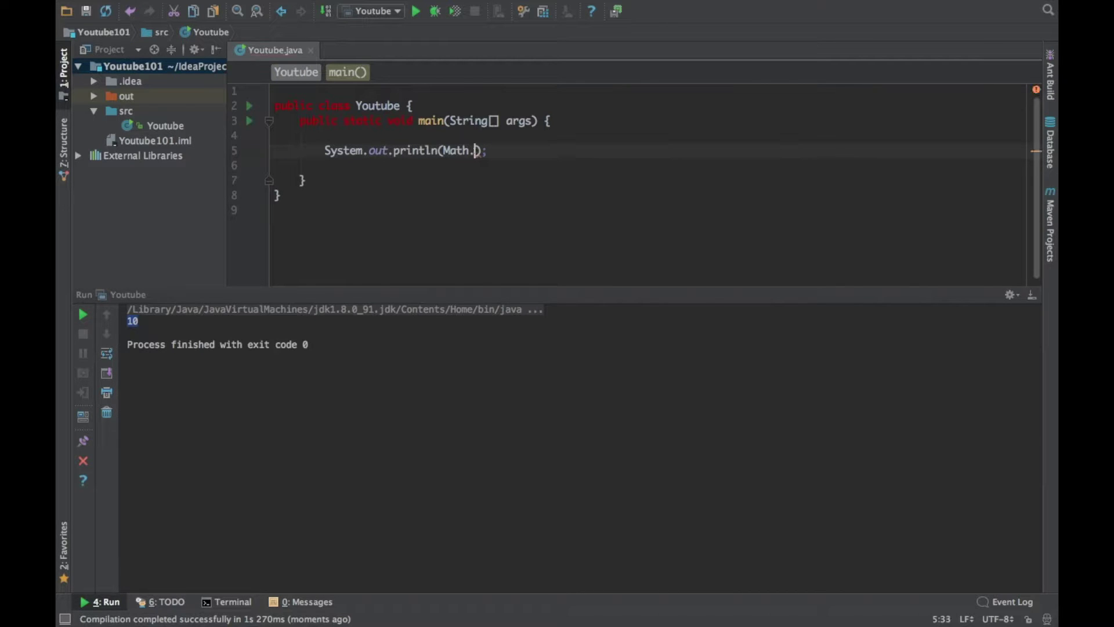
pyautogui.write('s')
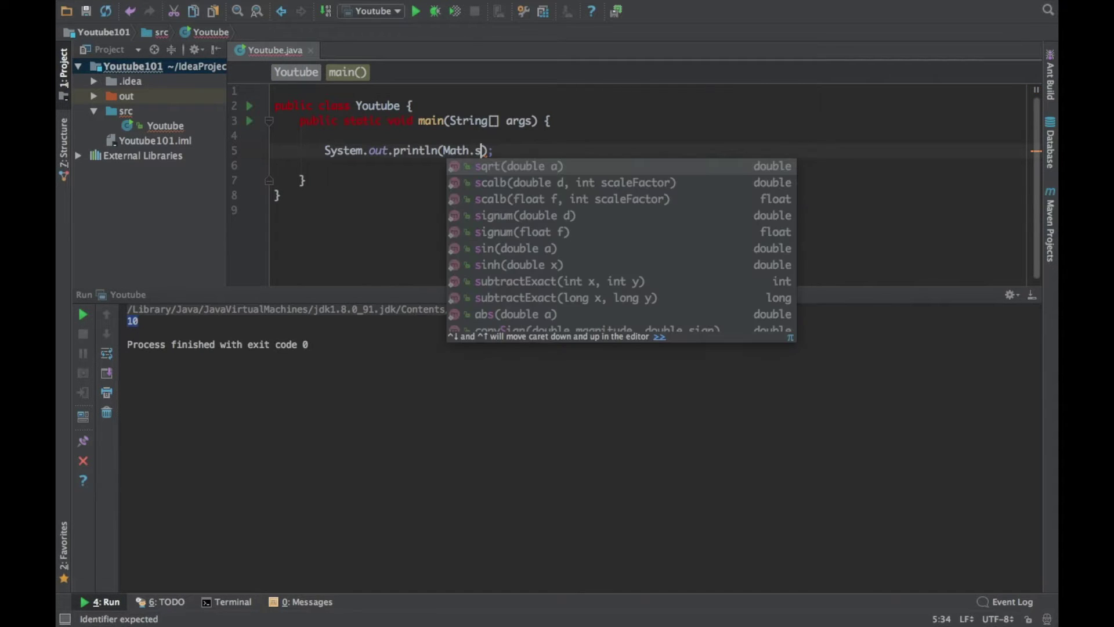
pyautogui.write('qrt')
# Step: Make the statement print Math.sqrt(10), dismissing the hints and tooltips
pyautogui.press('Return')
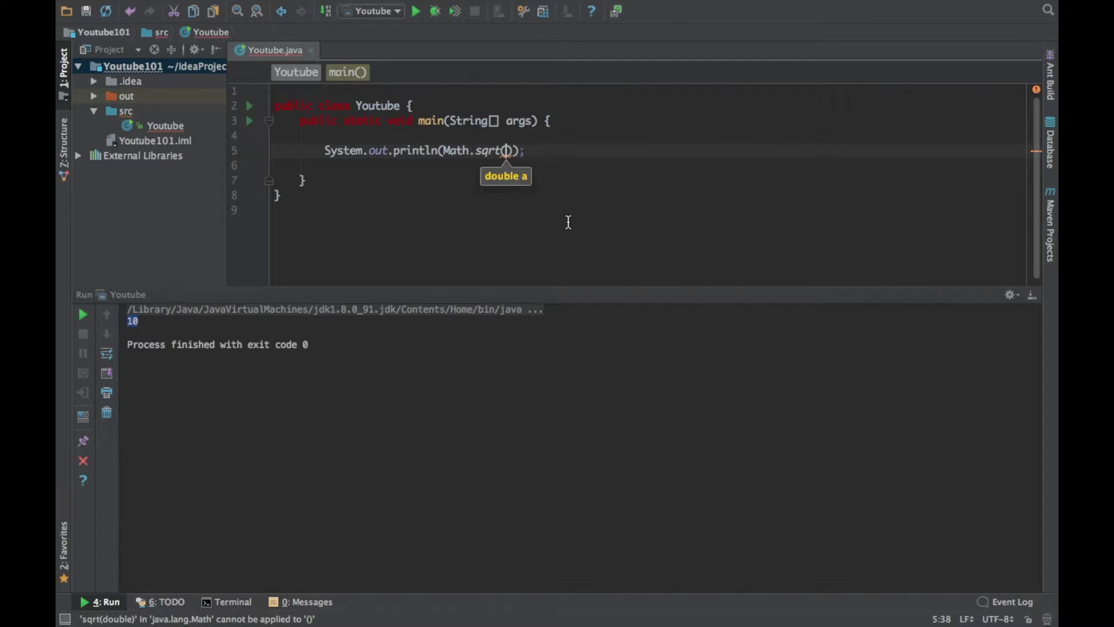
pyautogui.click(568, 219)
pyautogui.click(512, 151)
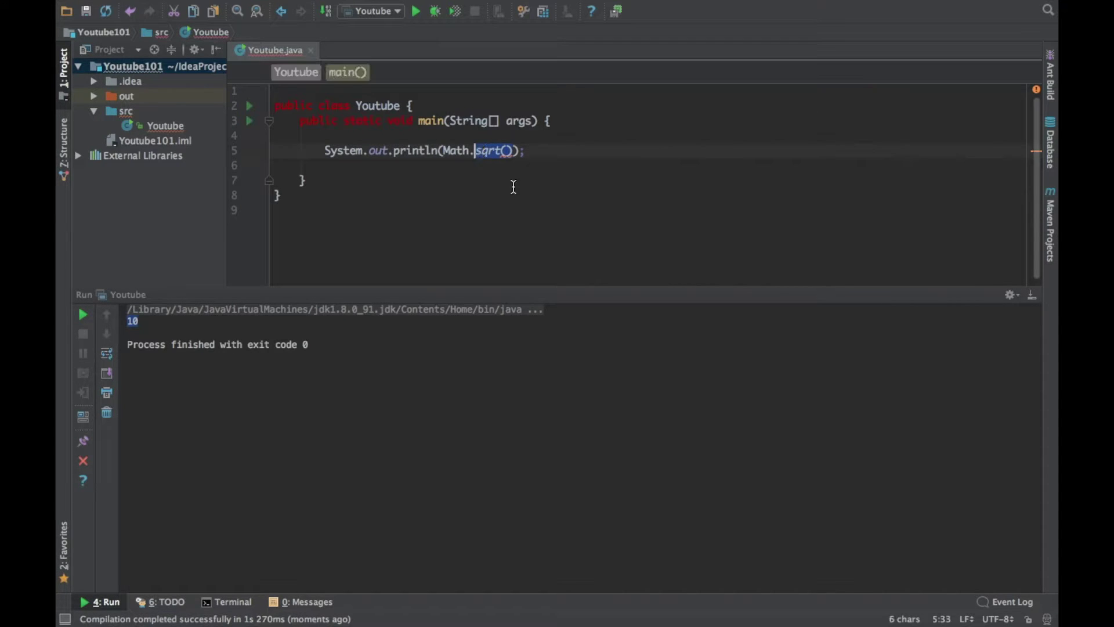
pyautogui.click(513, 192)
pyautogui.doubleClick(452, 150)
pyautogui.click(506, 151)
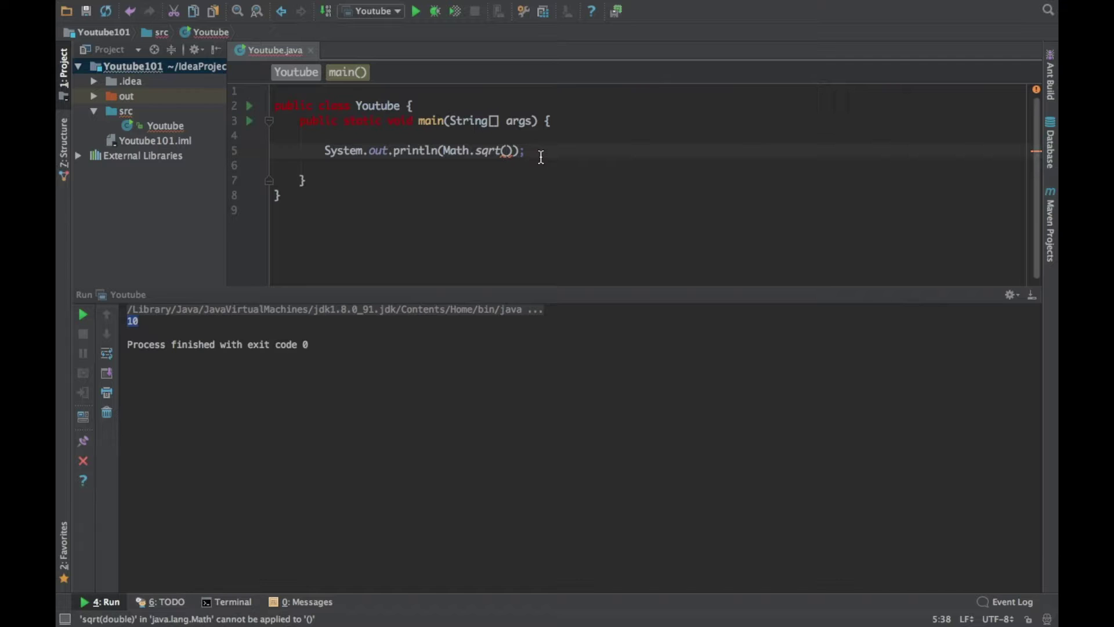
pyautogui.write('10')
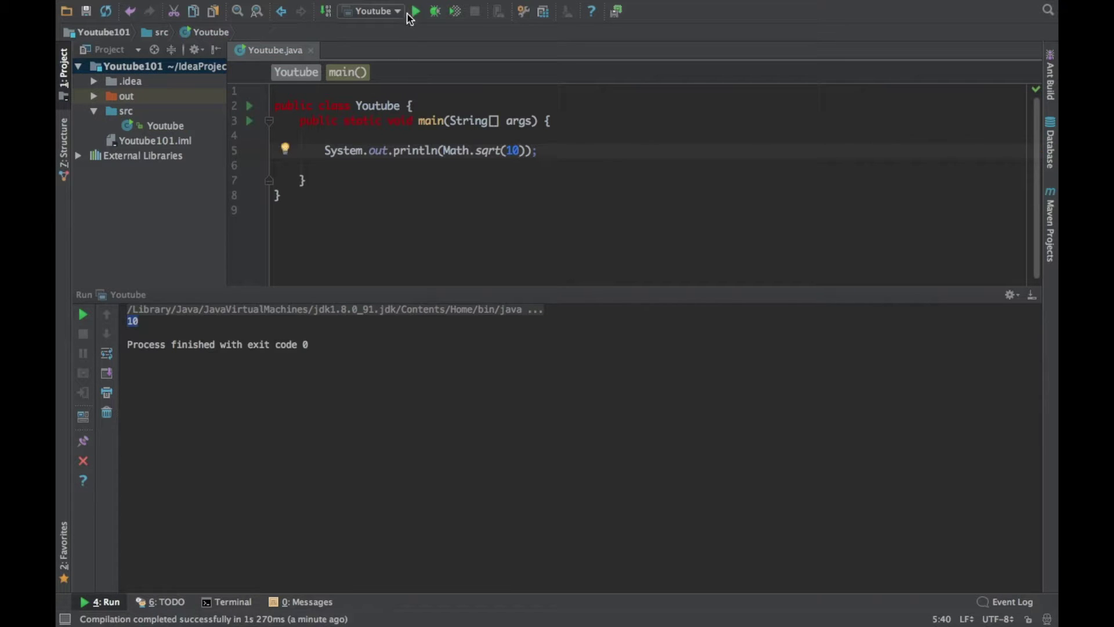
# Step: Run it, select the 3.1622776601683795 result, and resize the output area
pyautogui.click(415, 11)
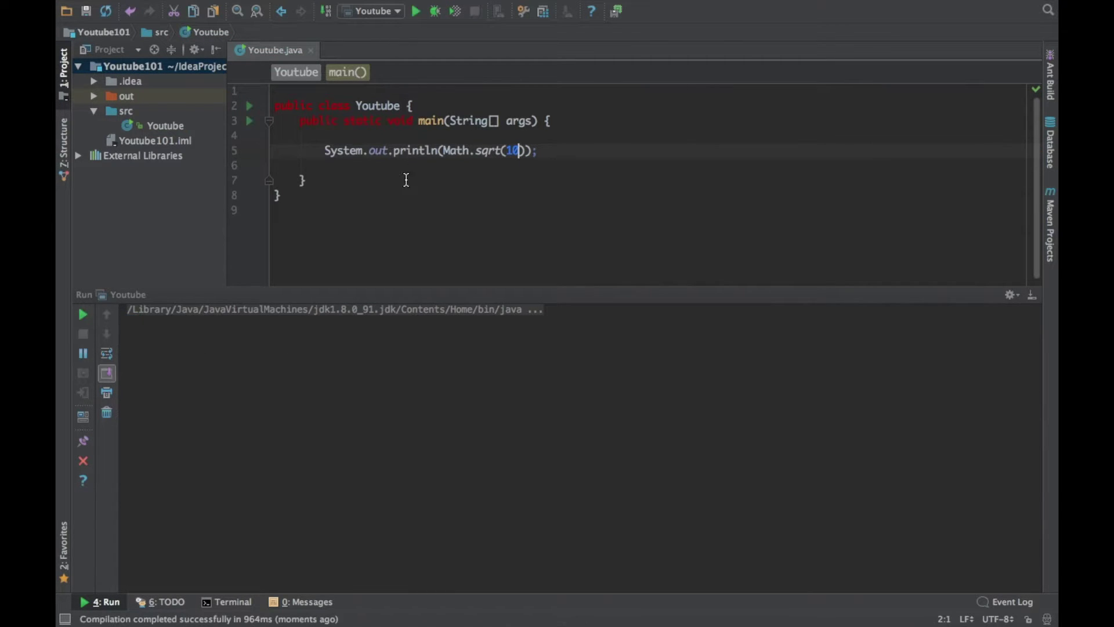
pyautogui.moveTo(227, 320); pyautogui.dragTo(127, 321)
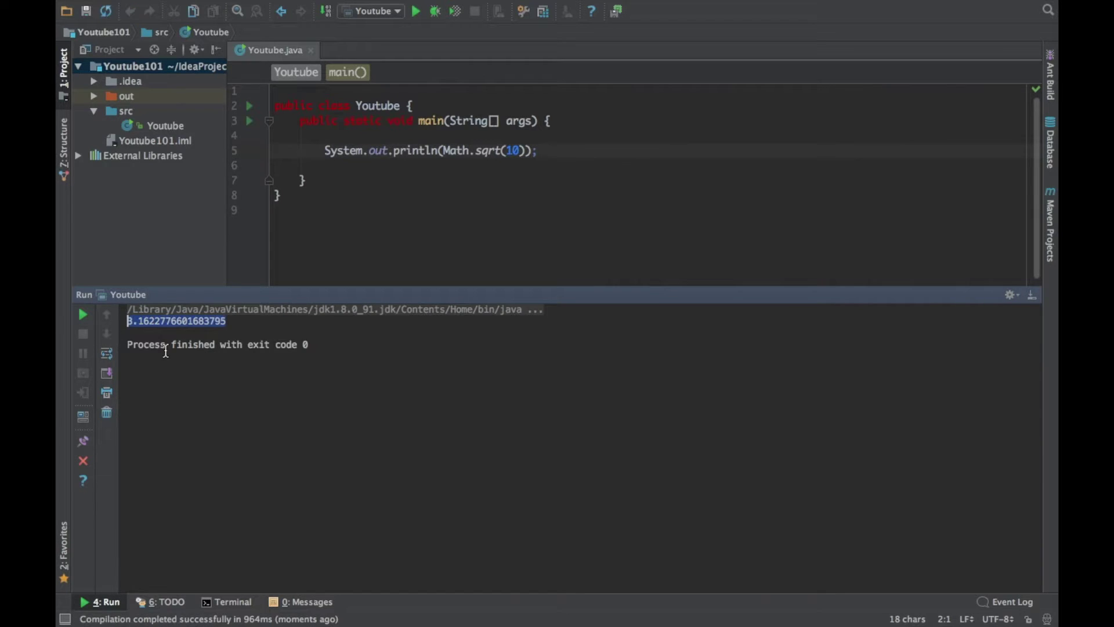
pyautogui.moveTo(439, 287); pyautogui.dragTo(443, 332)
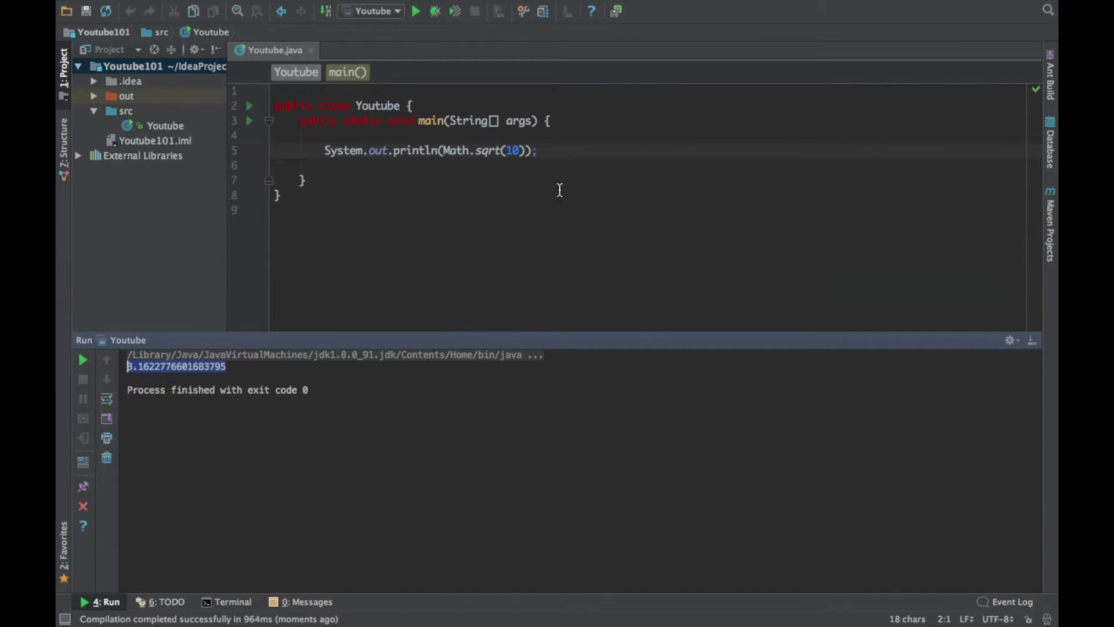
# Step: Erase the 10 argument and the sqrt call after Math
pyautogui.click(523, 149)
pyautogui.press('BackSpace')
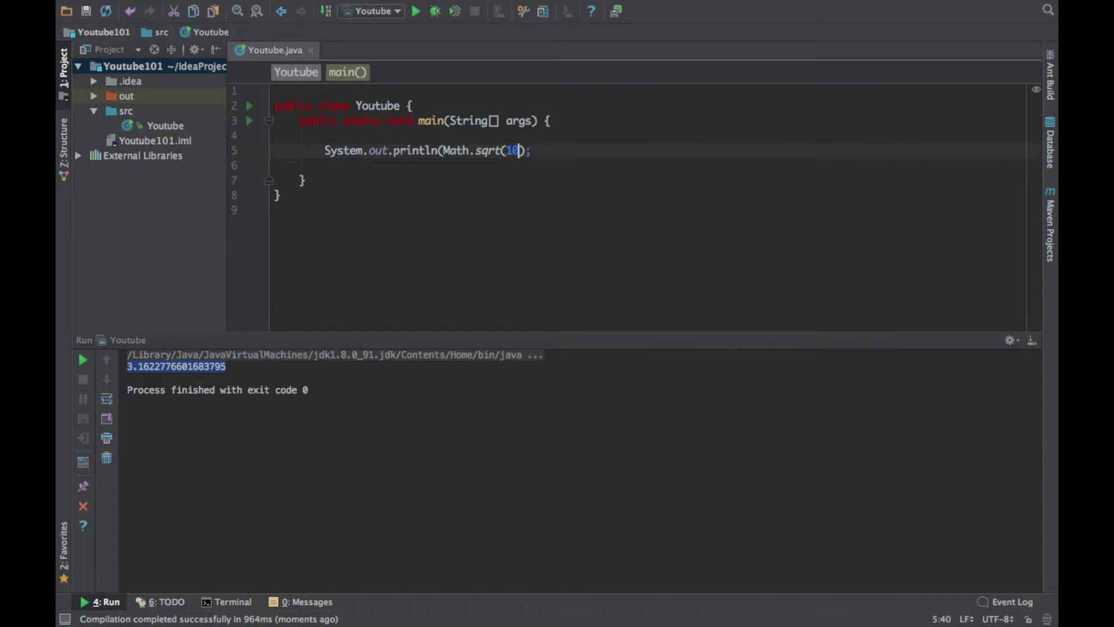
pyautogui.press('BackSpace')
pyautogui.press('BackSpace')
pyautogui.press('BackSpace')
pyautogui.press('BackSpace')
pyautogui.press('BackSpace')
pyautogui.press('BackSpace')
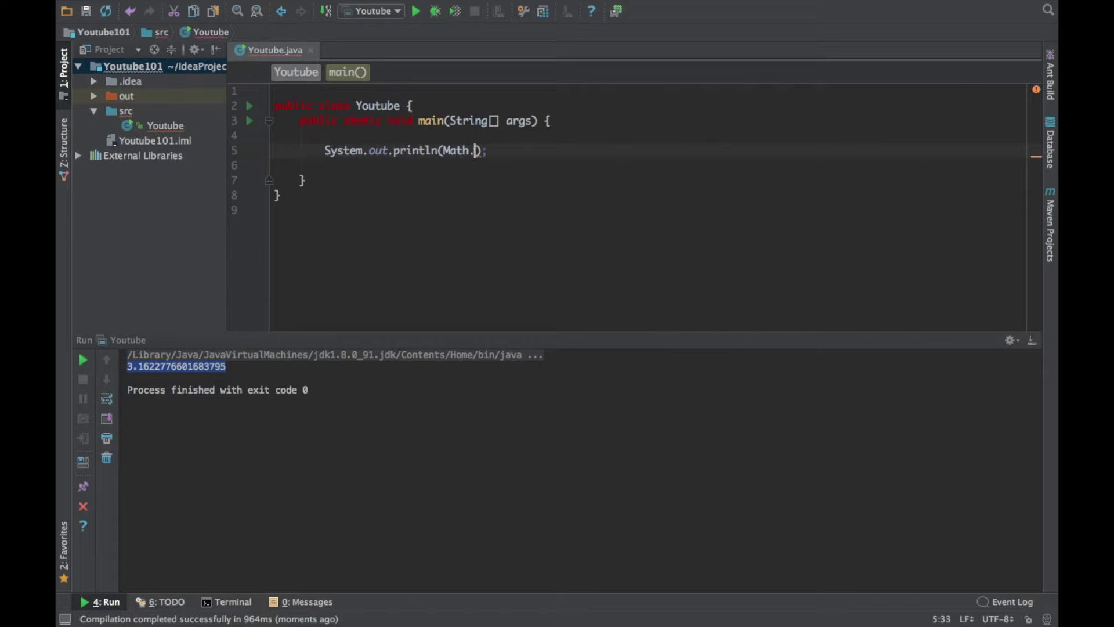
# Step: Complete Math.pow with arguments 2 and 3 in the println
pyautogui.hotkey('ctrl', 'space')
pyautogui.write('pow')
pyautogui.press('Return')
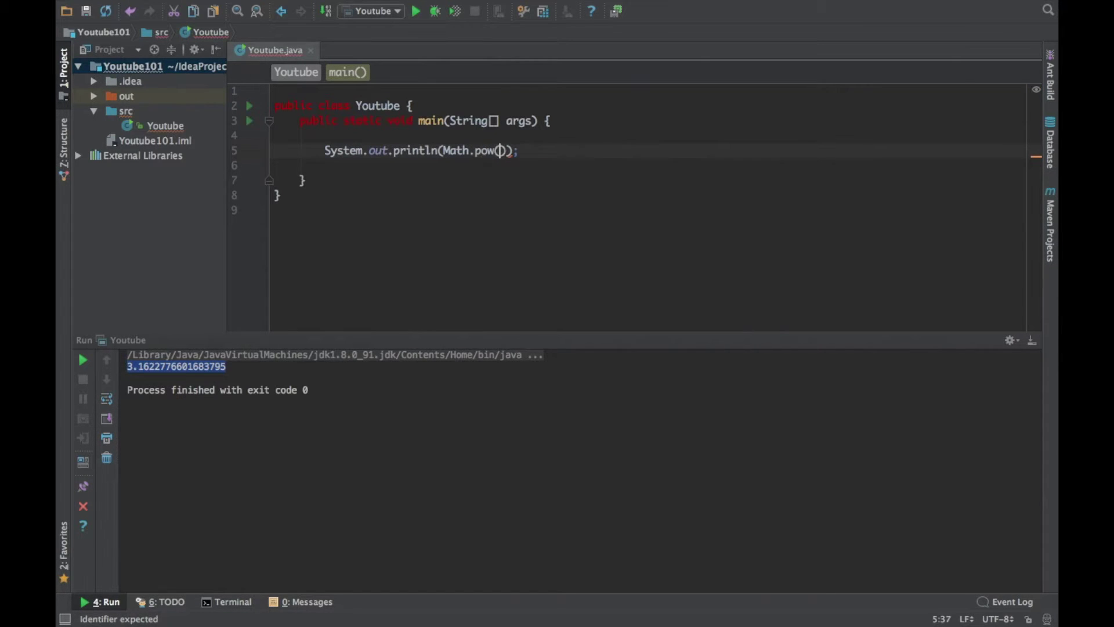
pyautogui.write('2, ')
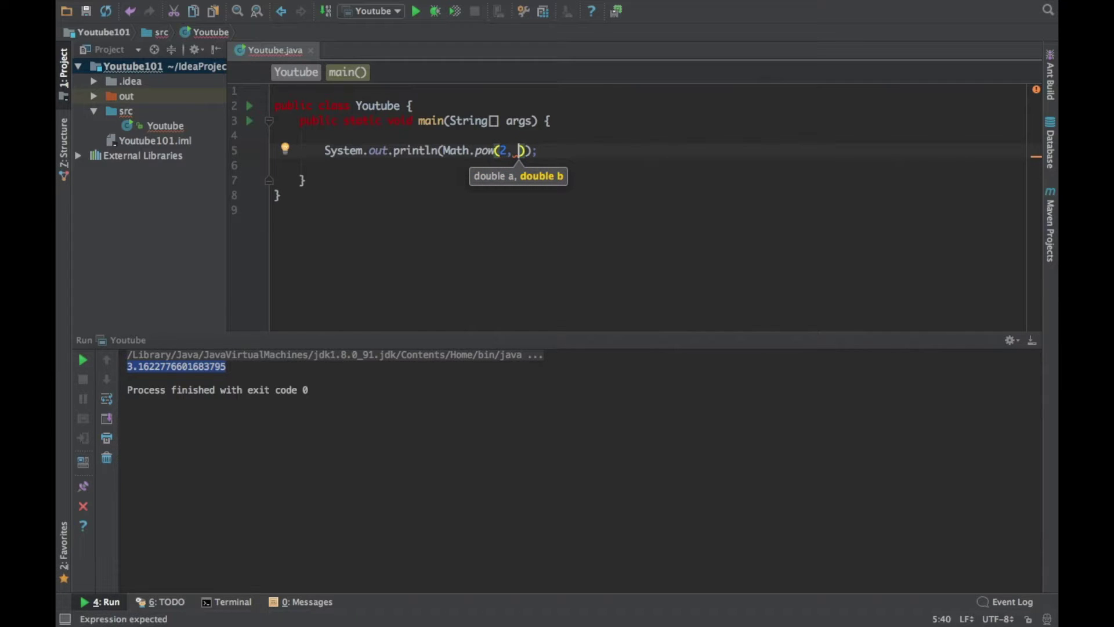
pyautogui.write('3')
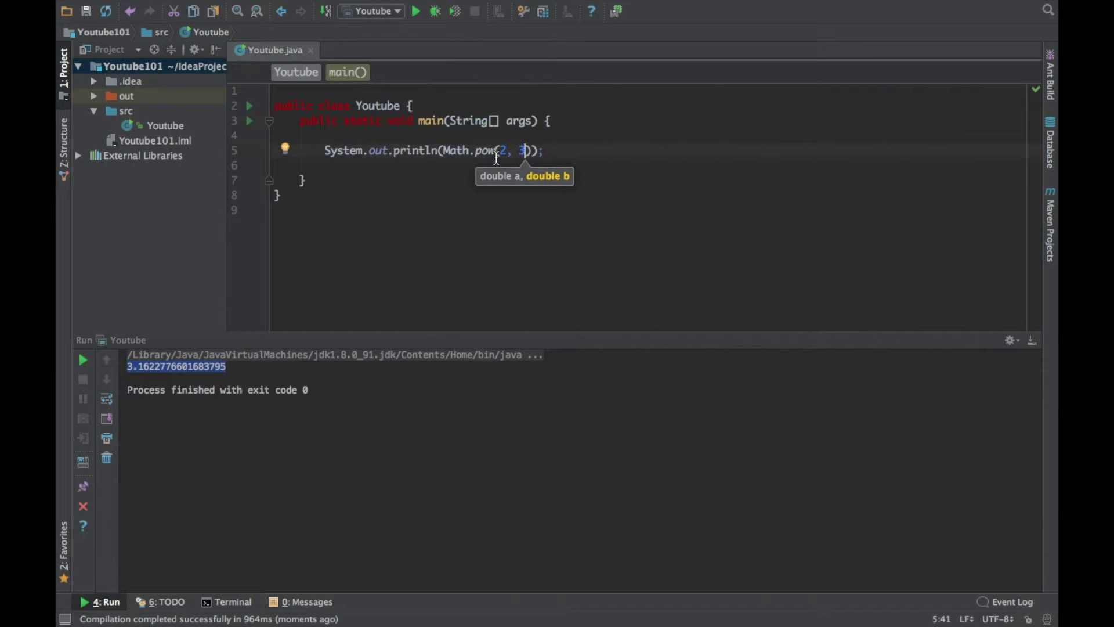
pyautogui.click(510, 187)
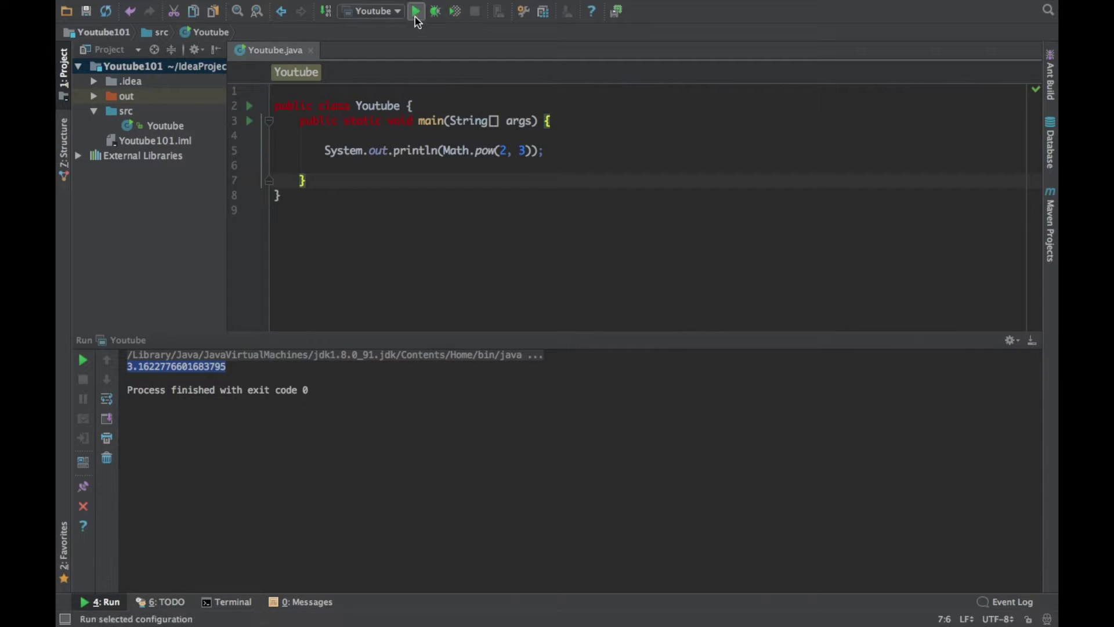
# Step: Run the program and select the 8.0 result
pyautogui.click(415, 11)
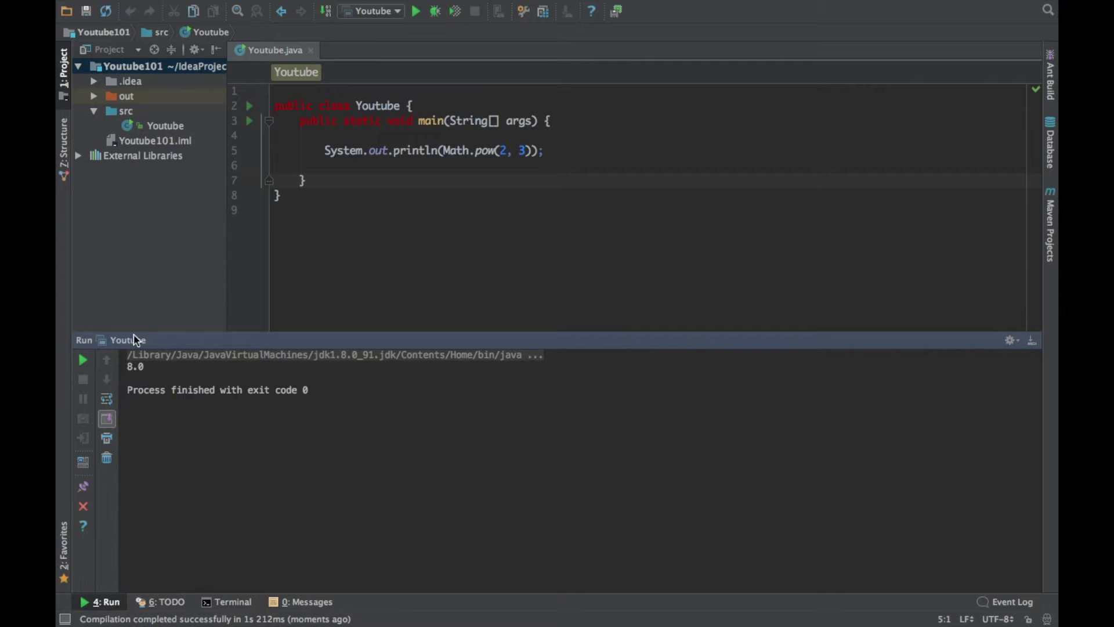
pyautogui.moveTo(159, 370); pyautogui.dragTo(127, 366)
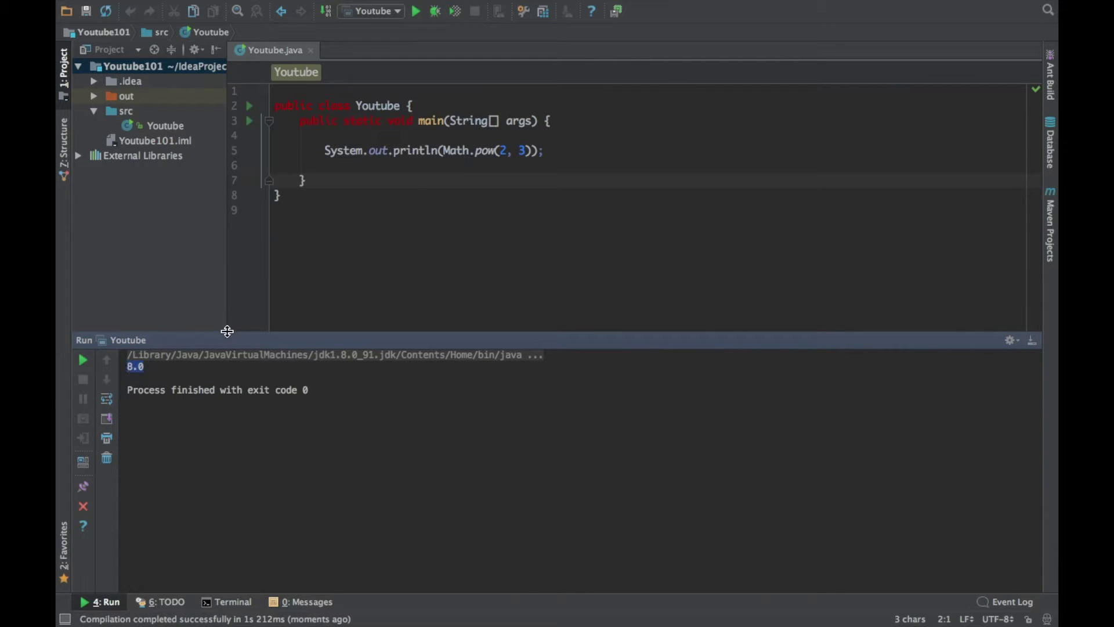
pyautogui.click(531, 151)
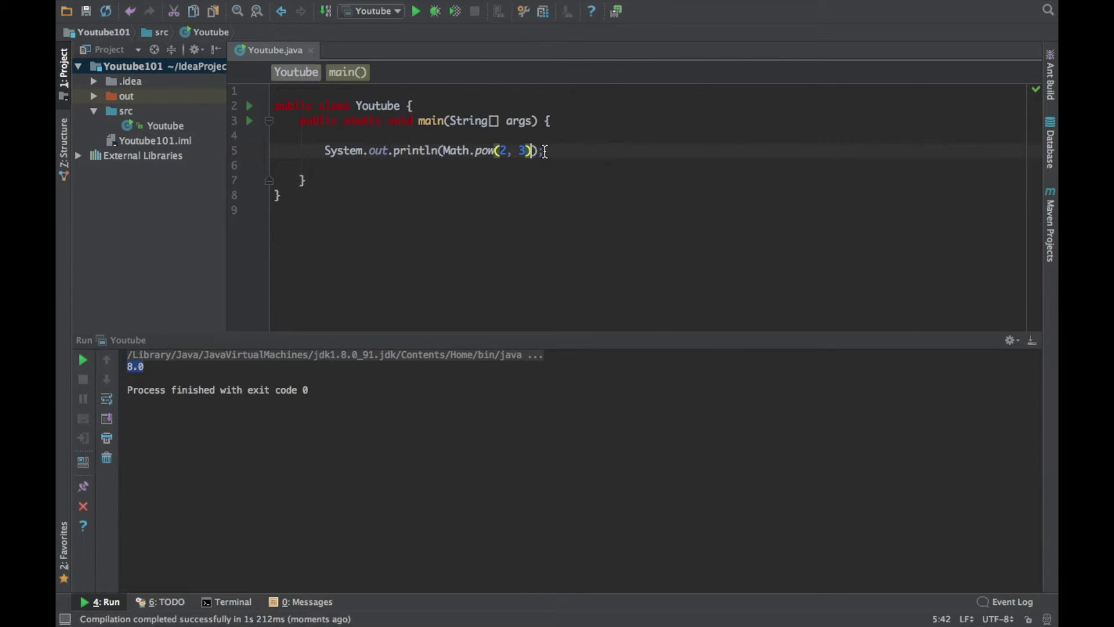
# Step: Replace pow with Math.min(2, 3) in the print statement
pyautogui.press('BackSpace')
pyautogui.press('BackSpace')
pyautogui.press('BackSpace')
pyautogui.press('BackSpace')
pyautogui.press('BackSpace')
pyautogui.press('BackSpace')
pyautogui.press('BackSpace')
pyautogui.press('BackSpace')
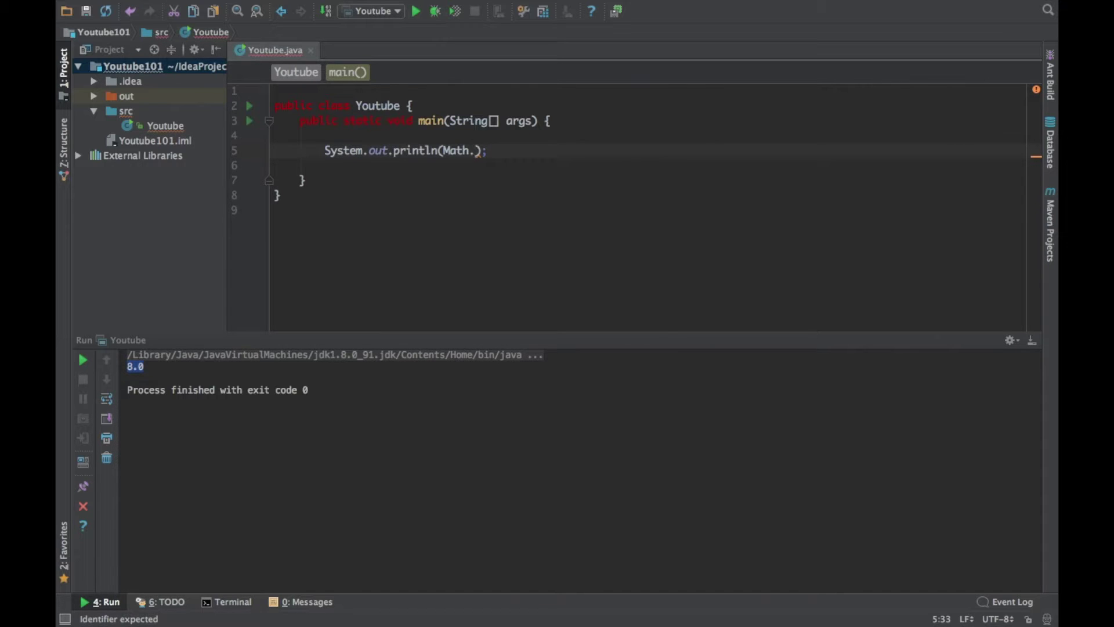
pyautogui.write('min')
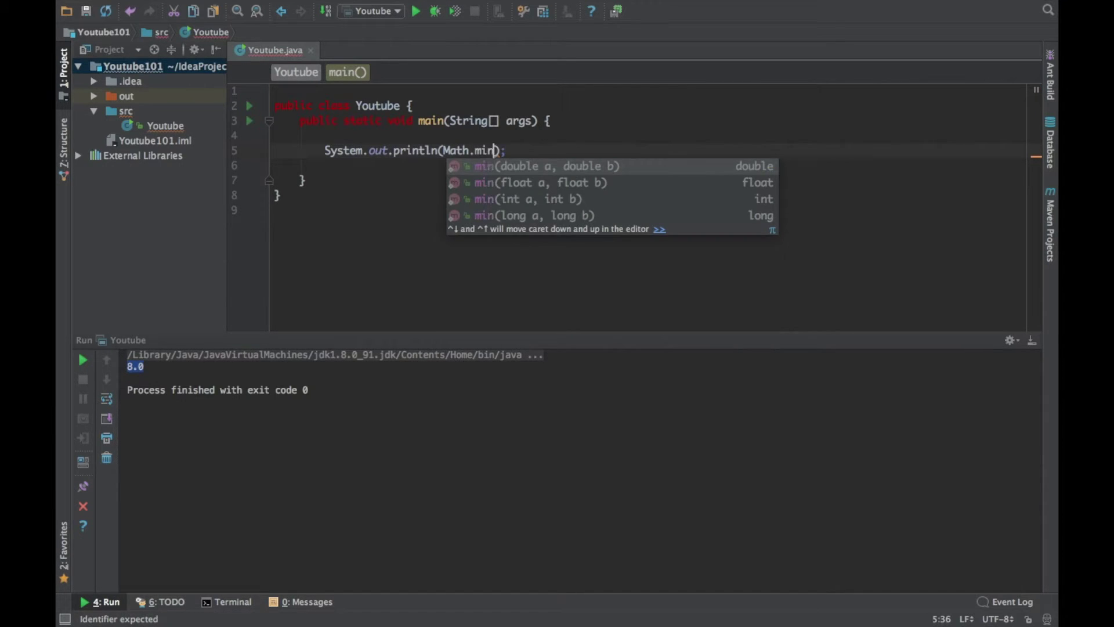
pyautogui.press('Return')
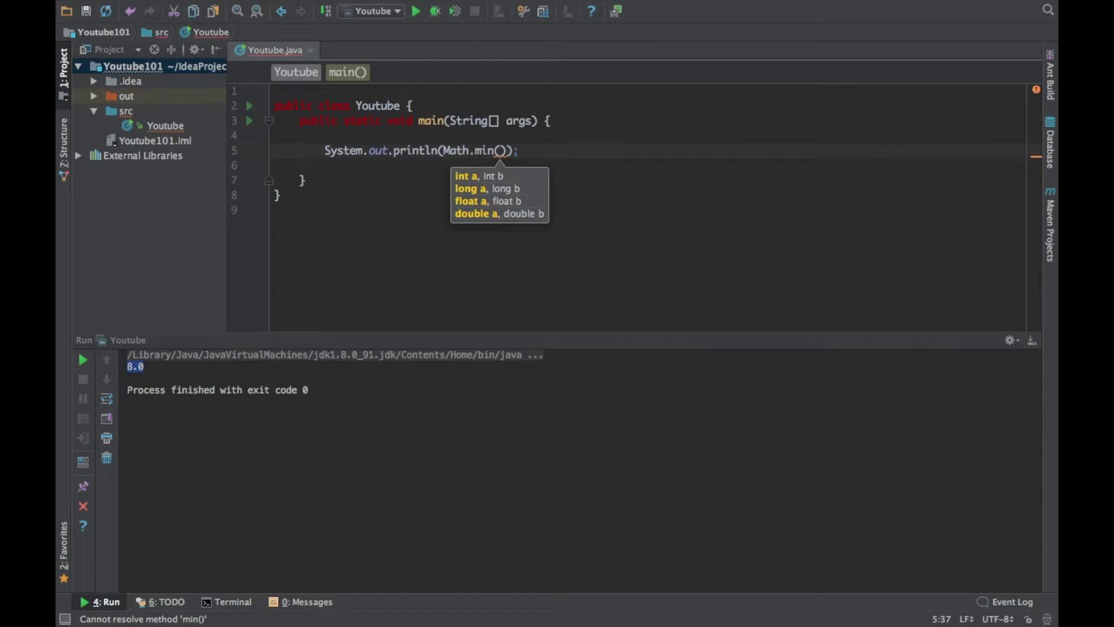
pyautogui.write('2, 3')
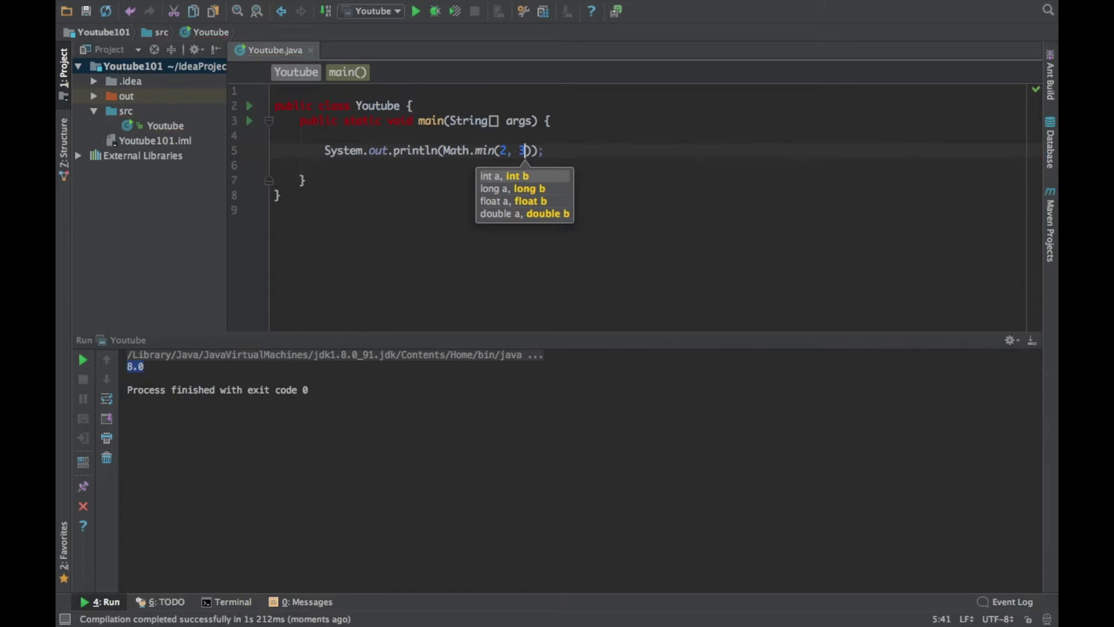
pyautogui.click(412, 276)
# Step: Run the program, select the printed 2, and expand the command line
pyautogui.click(416, 11)
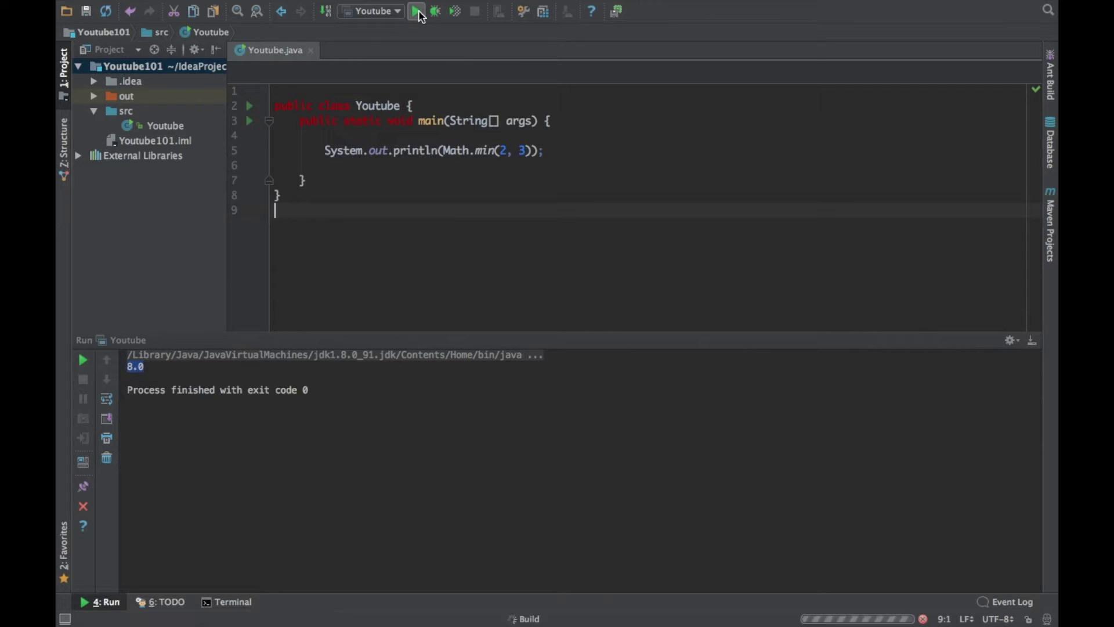
pyautogui.moveTo(155, 367); pyautogui.dragTo(100, 377)
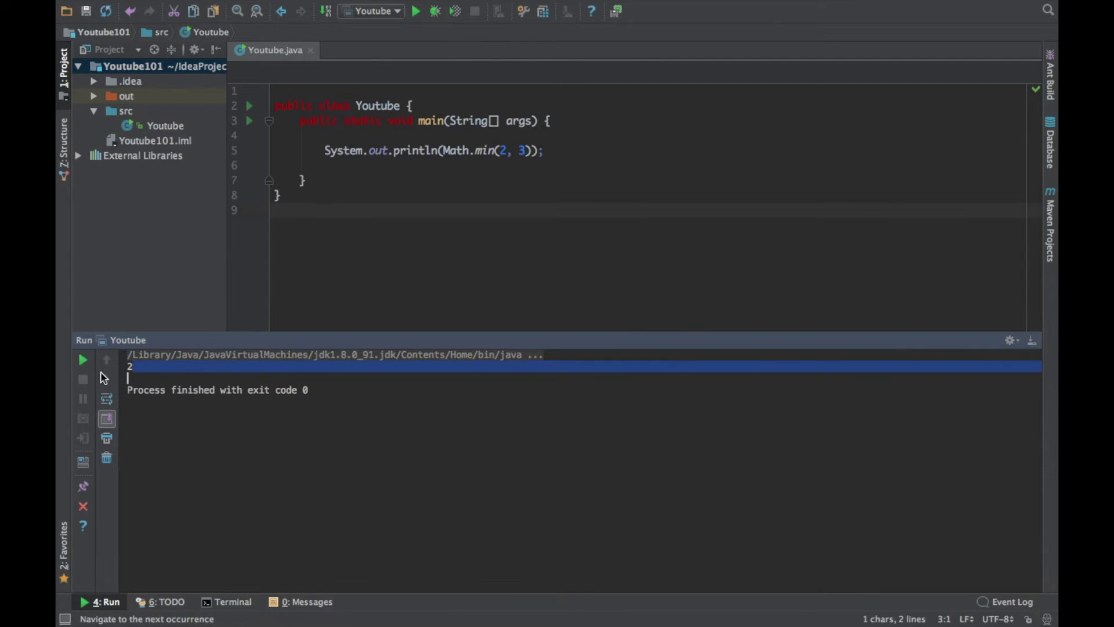
pyautogui.click(533, 354)
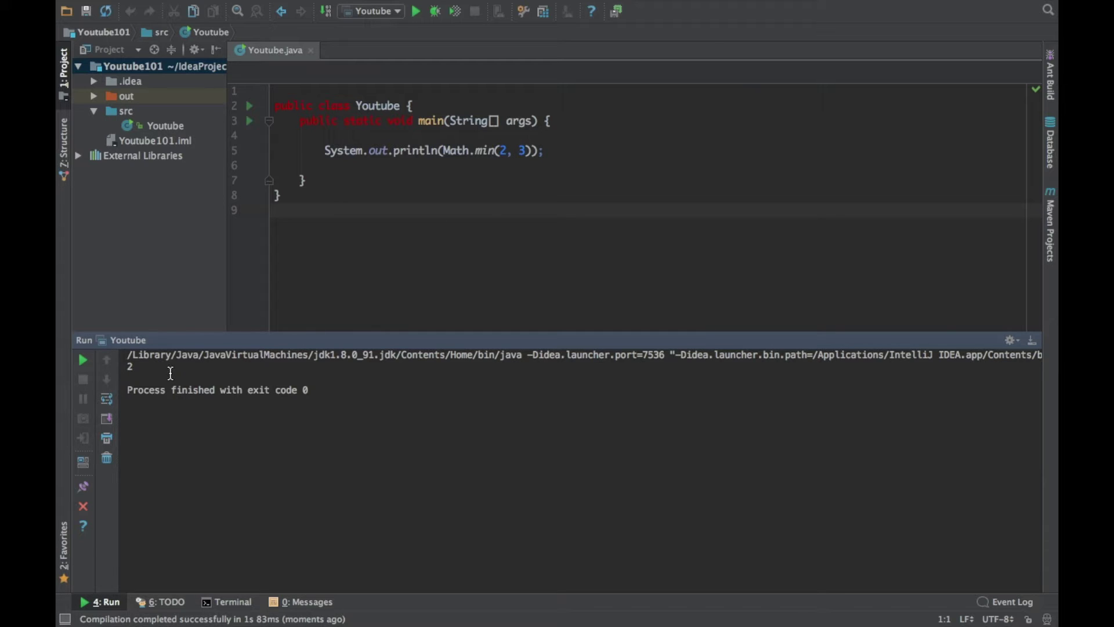
pyautogui.moveTo(171, 372); pyautogui.dragTo(139, 384)
pyautogui.click(331, 392)
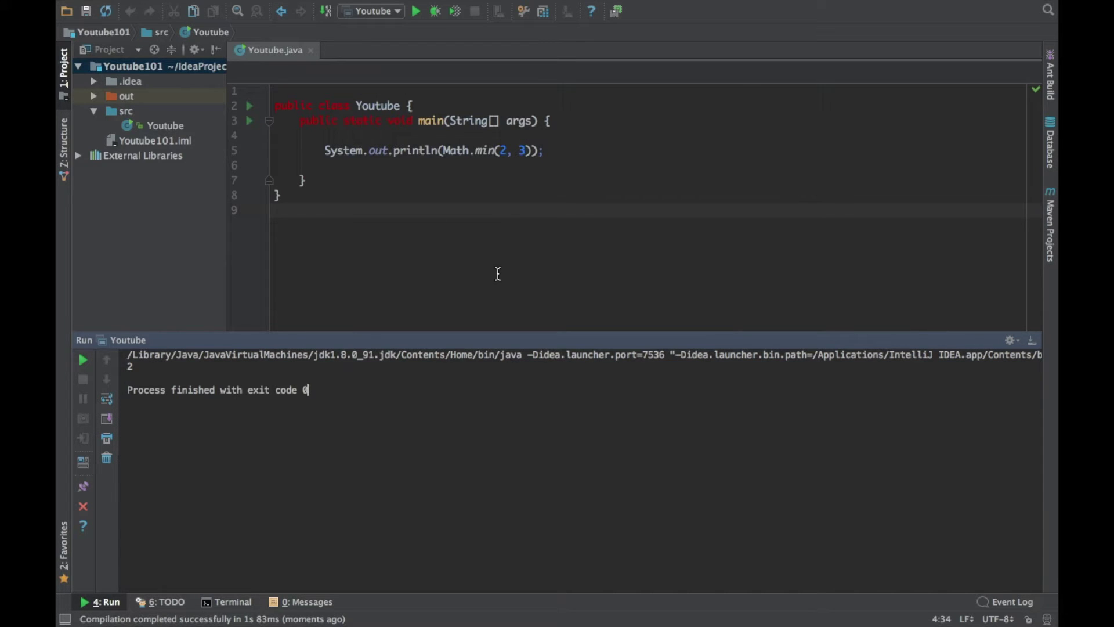
pyautogui.click(495, 151)
# Step: Change the call to Math.max(2, 3) and run the program
pyautogui.press('BackSpace')
pyautogui.press('BackSpace')
pyautogui.press('BackSpace')
pyautogui.write('m')
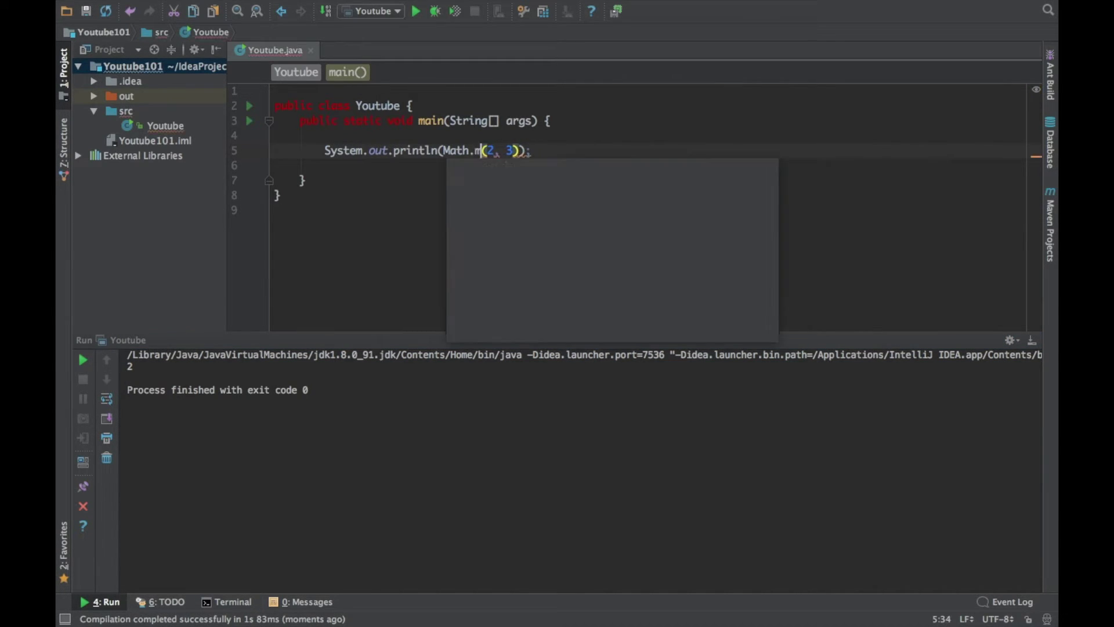
pyautogui.press('Return')
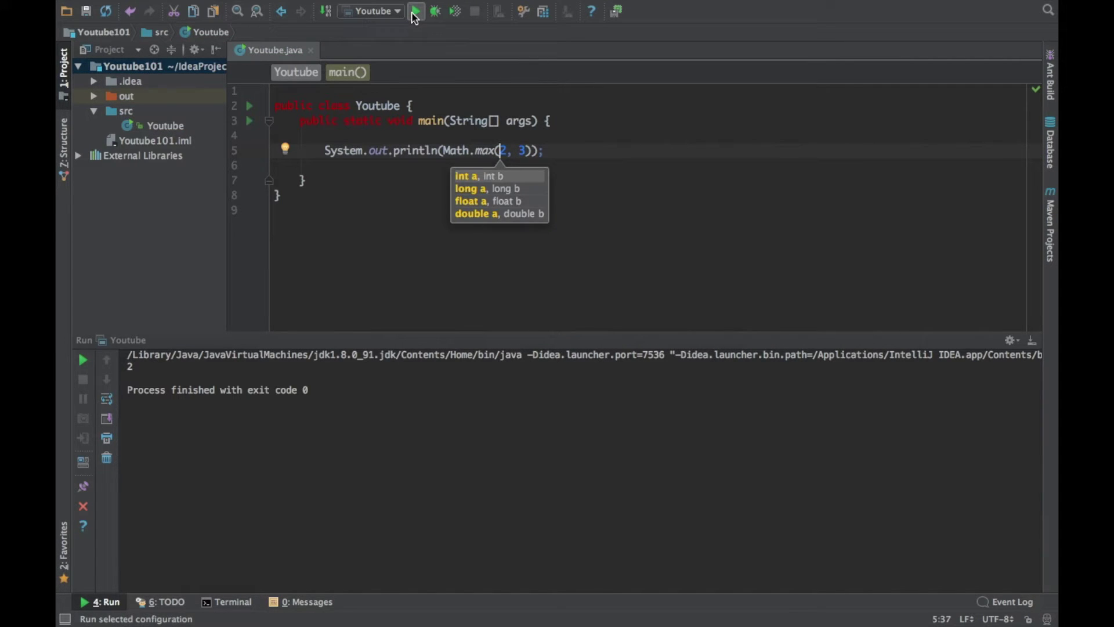
pyautogui.click(414, 11)
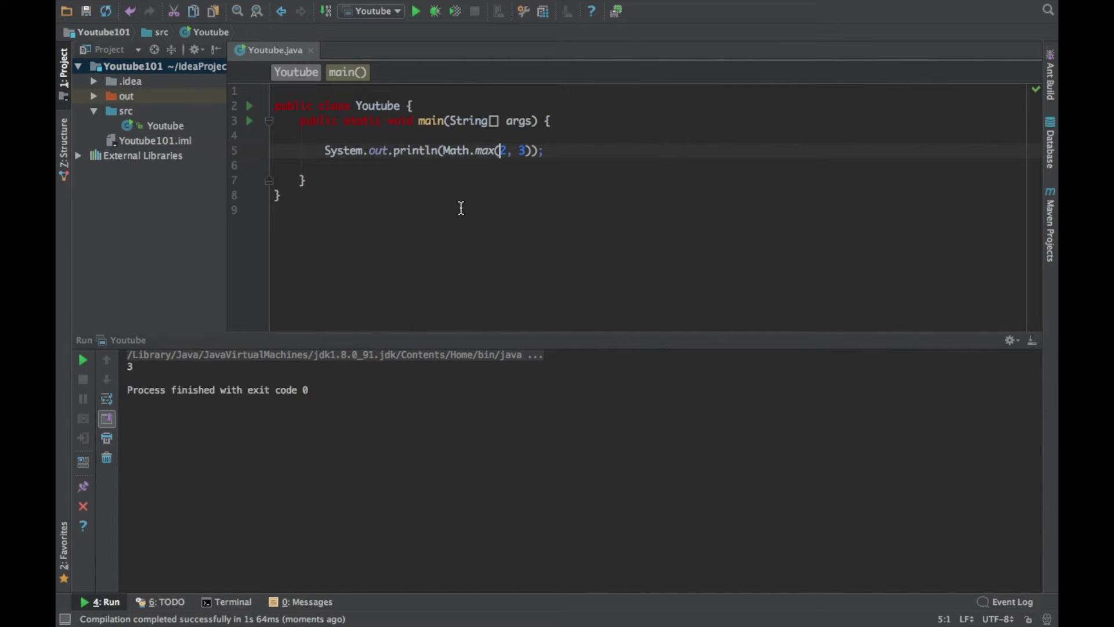
# Step: Highlight the printed 3, then start deleting the max arguments
pyautogui.doubleClick(129, 367)
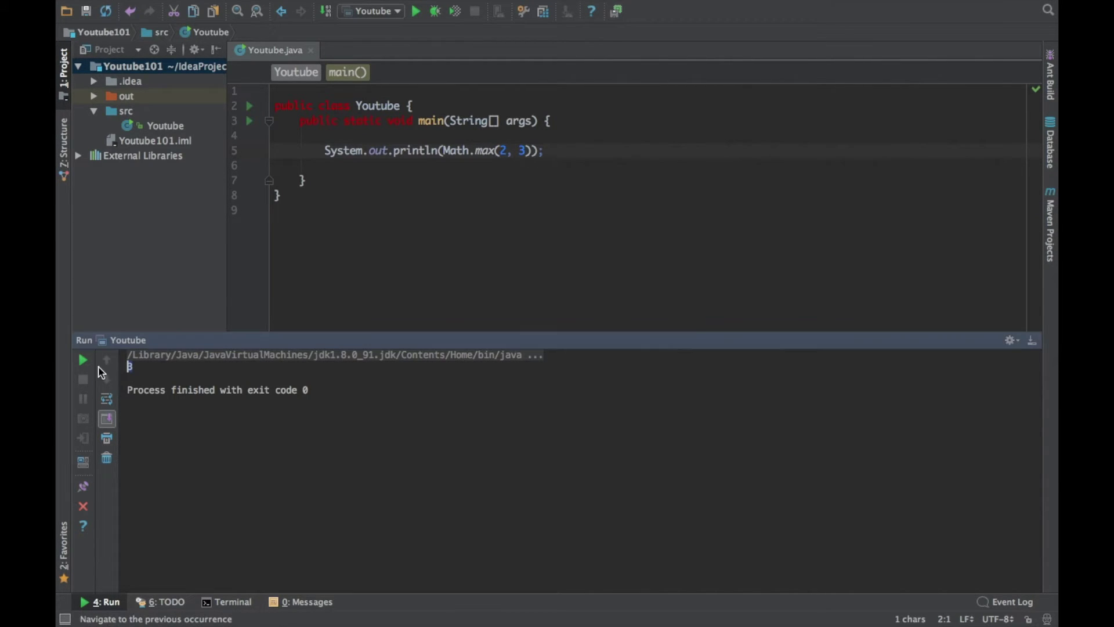
pyautogui.click(530, 150)
pyautogui.press('BackSpace')
pyautogui.press('BackSpace')
pyautogui.press('BackSpace')
# Step: Replace max with Math.round(1.333333) and run the program
pyautogui.press('BackSpace')
pyautogui.press('BackSpace')
pyautogui.press('BackSpace')
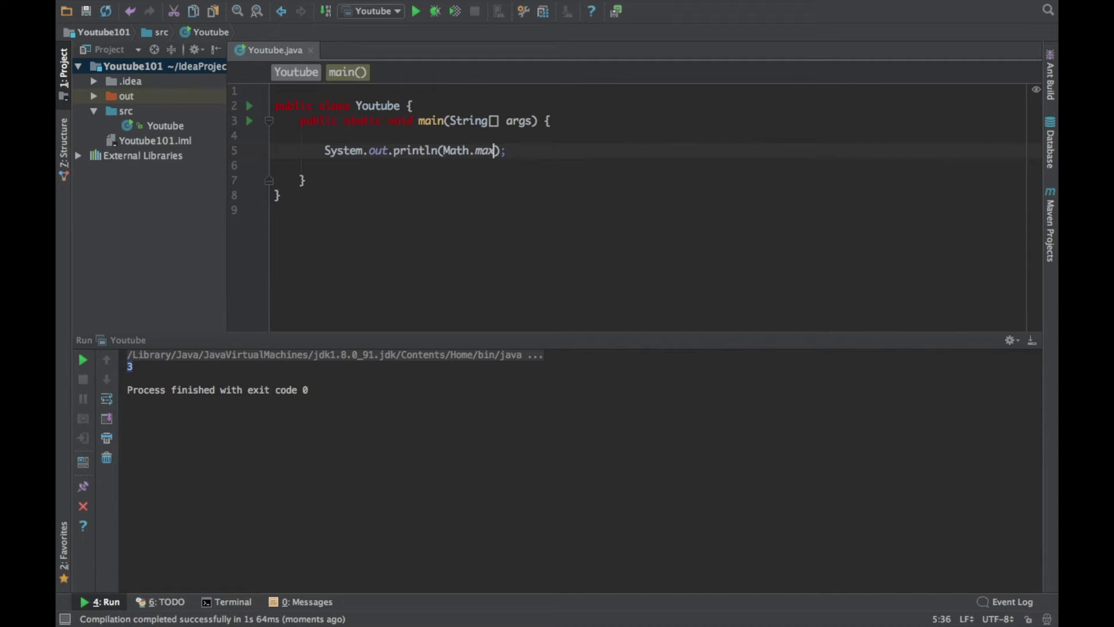
pyautogui.press('BackSpace')
pyautogui.press('BackSpace')
pyautogui.press('BackSpace')
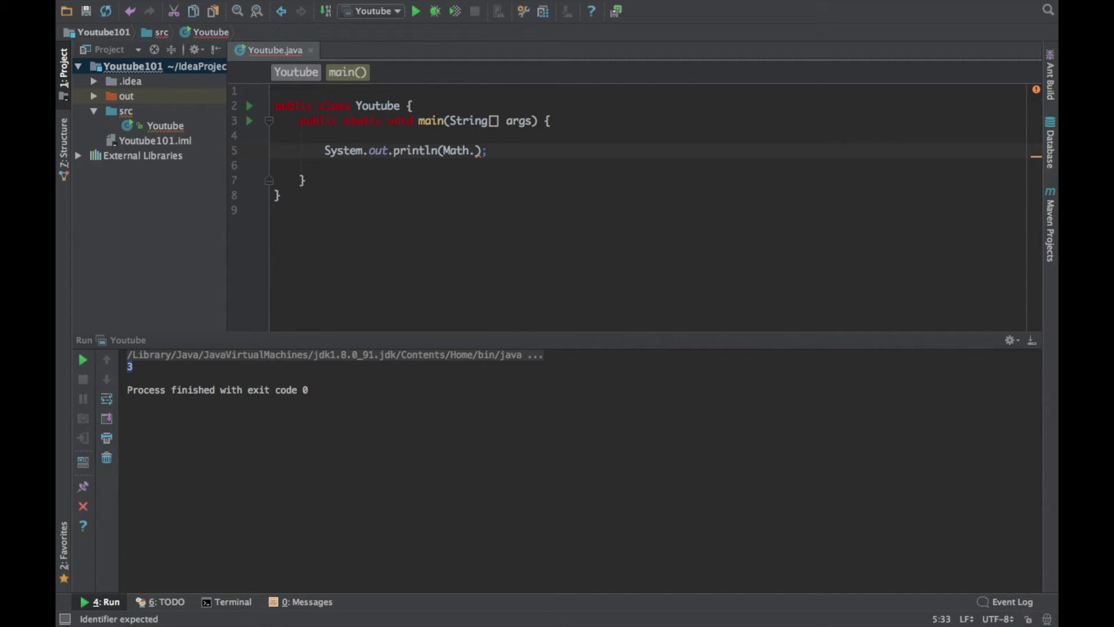
pyautogui.write('r')
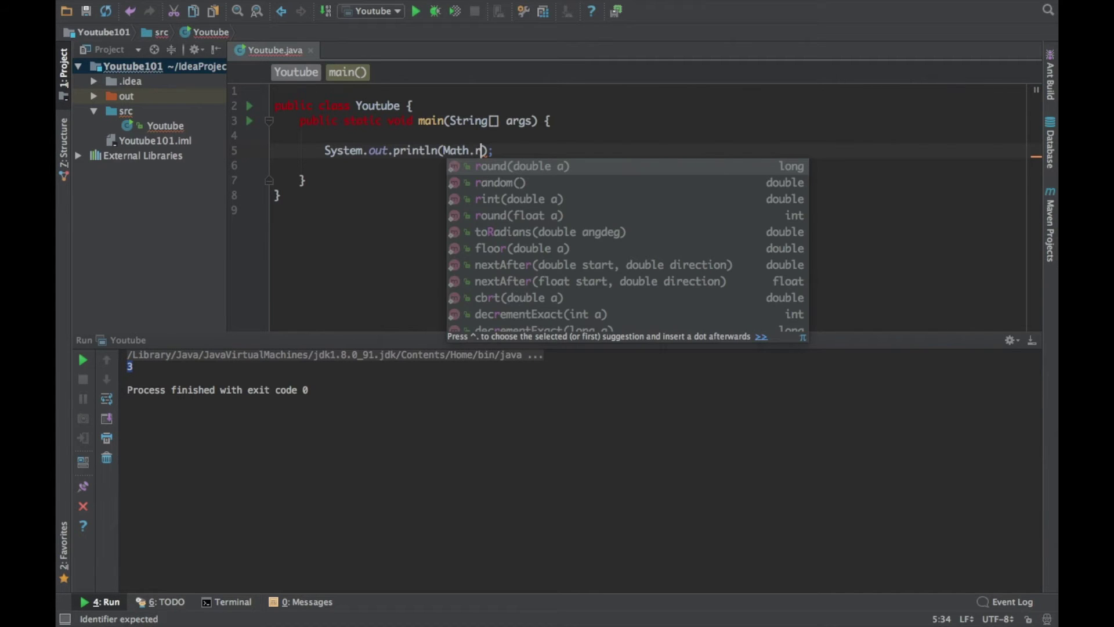
pyautogui.press('Return')
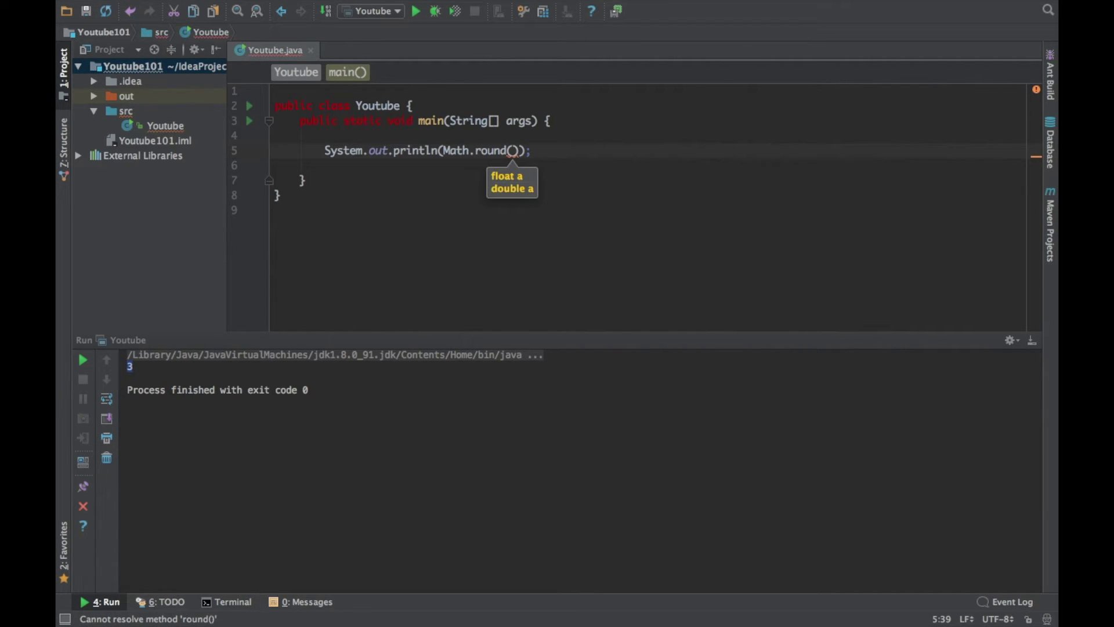
pyautogui.write('1.')
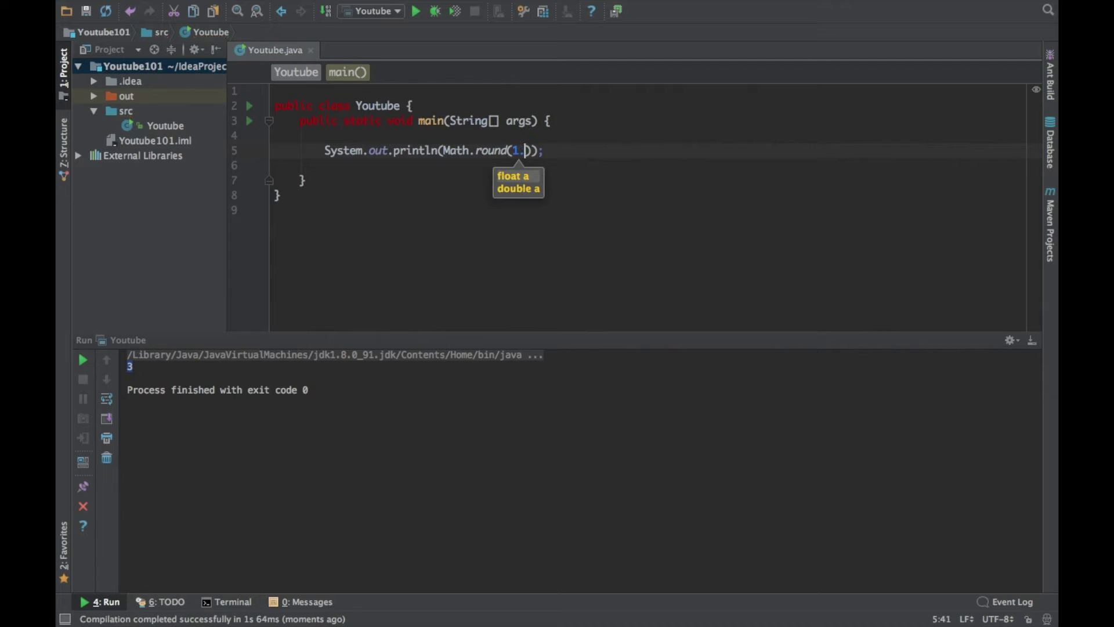
pyautogui.write('33333')
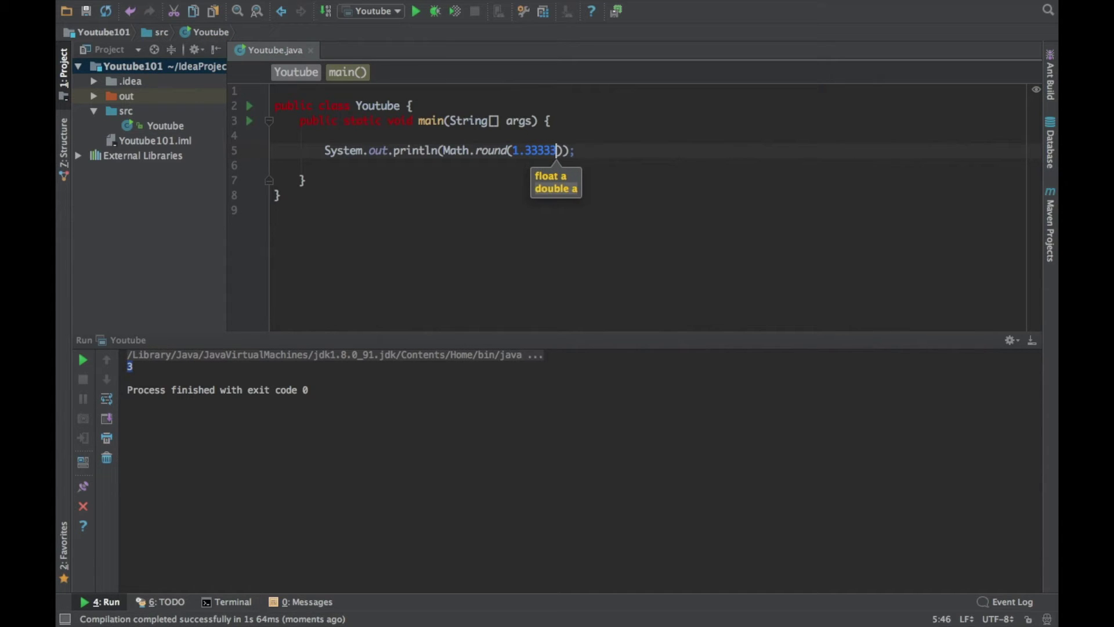
pyautogui.write('3')
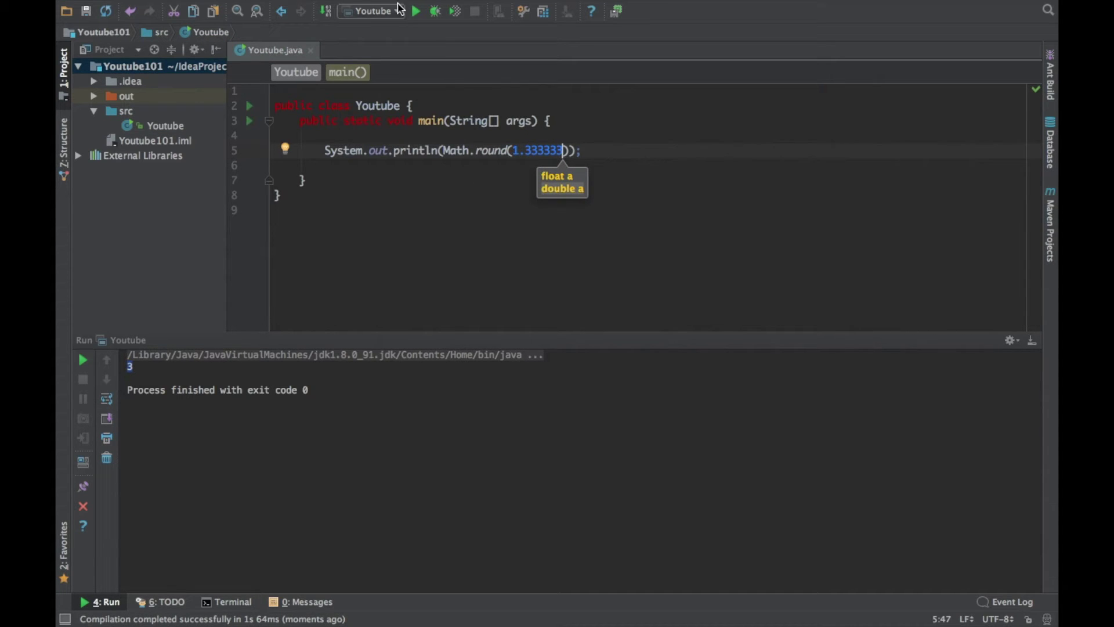
pyautogui.click(418, 12)
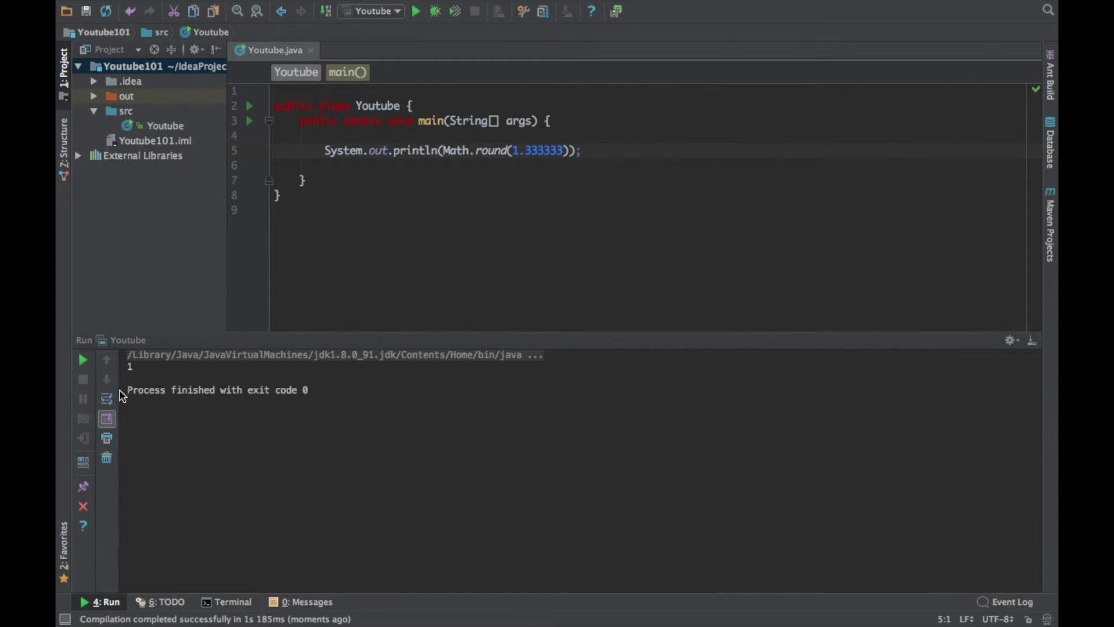
# Step: Point out the printed 1, then move to the round name to remove it
pyautogui.moveTo(117, 367); pyautogui.dragTo(149, 370)
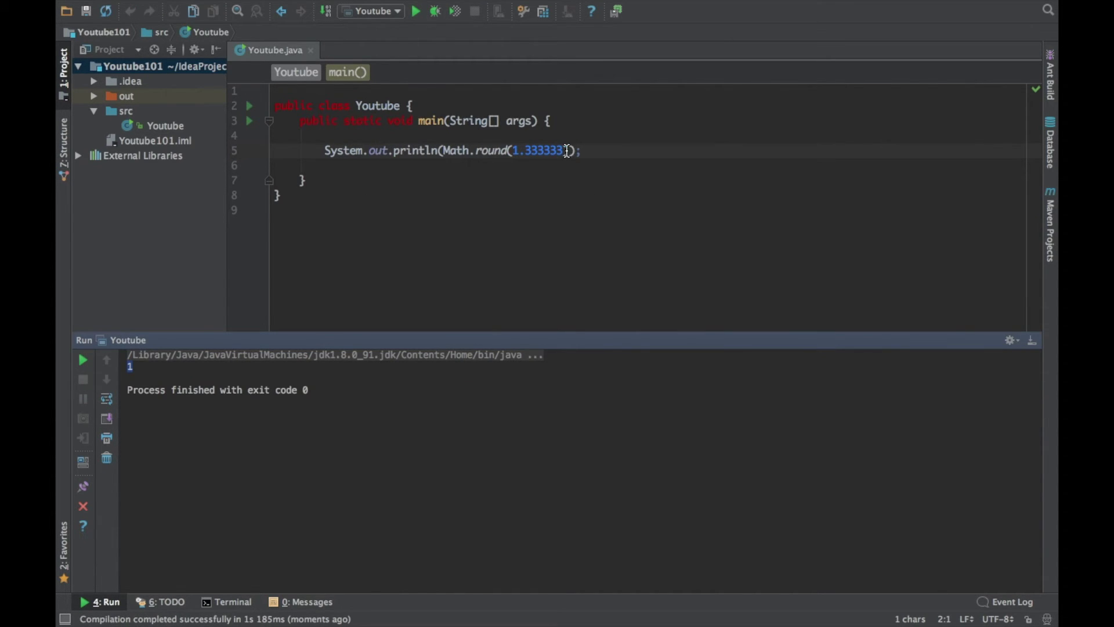
pyautogui.moveTo(566, 150); pyautogui.dragTo(516, 160)
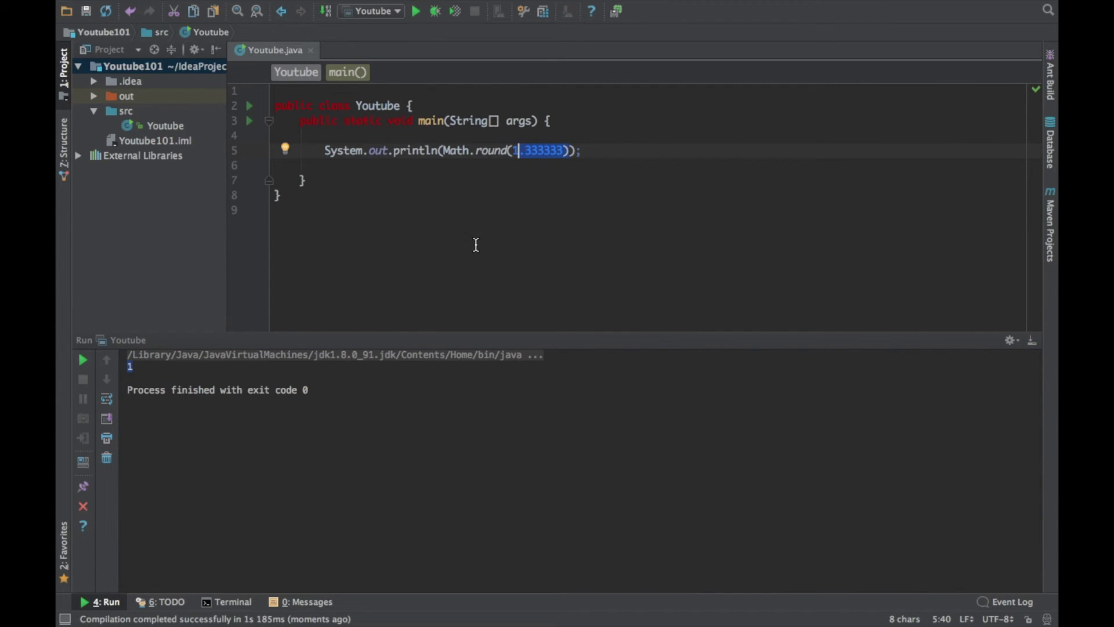
pyautogui.click(463, 193)
pyautogui.moveTo(569, 151); pyautogui.dragTo(514, 151)
pyautogui.click(576, 234)
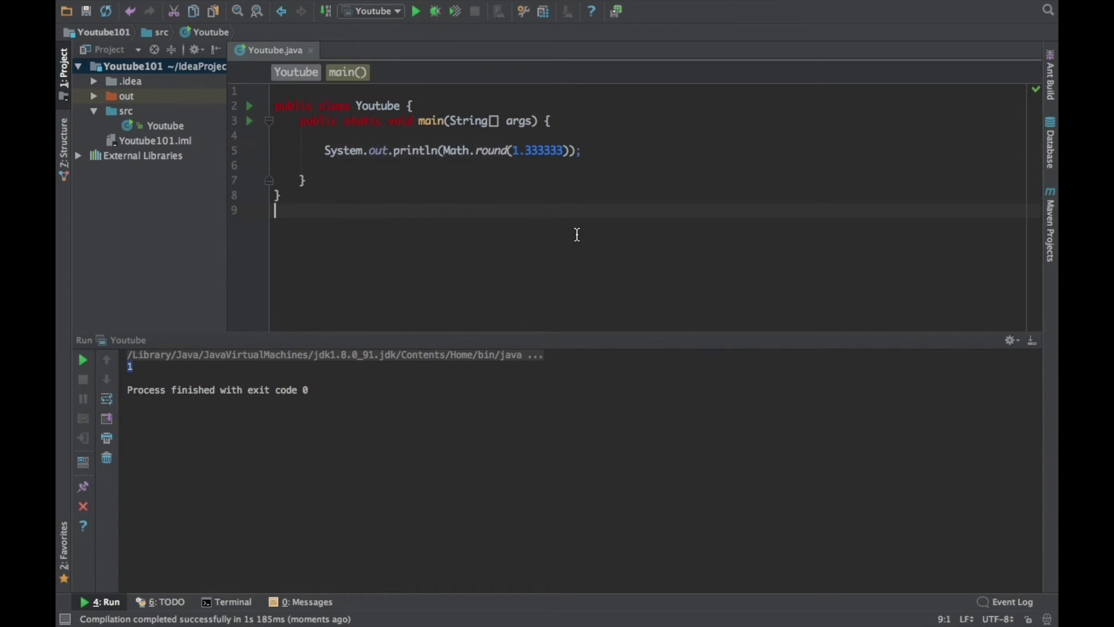
pyautogui.moveTo(517, 151); pyautogui.dragTo(511, 151)
pyautogui.press('Left')
# Step: Replace round with ceil, giving Math.ceil(1.333333)
pyautogui.press('BackSpace')
pyautogui.press('BackSpace')
pyautogui.press('BackSpace')
pyautogui.press('BackSpace')
pyautogui.press('BackSpace')
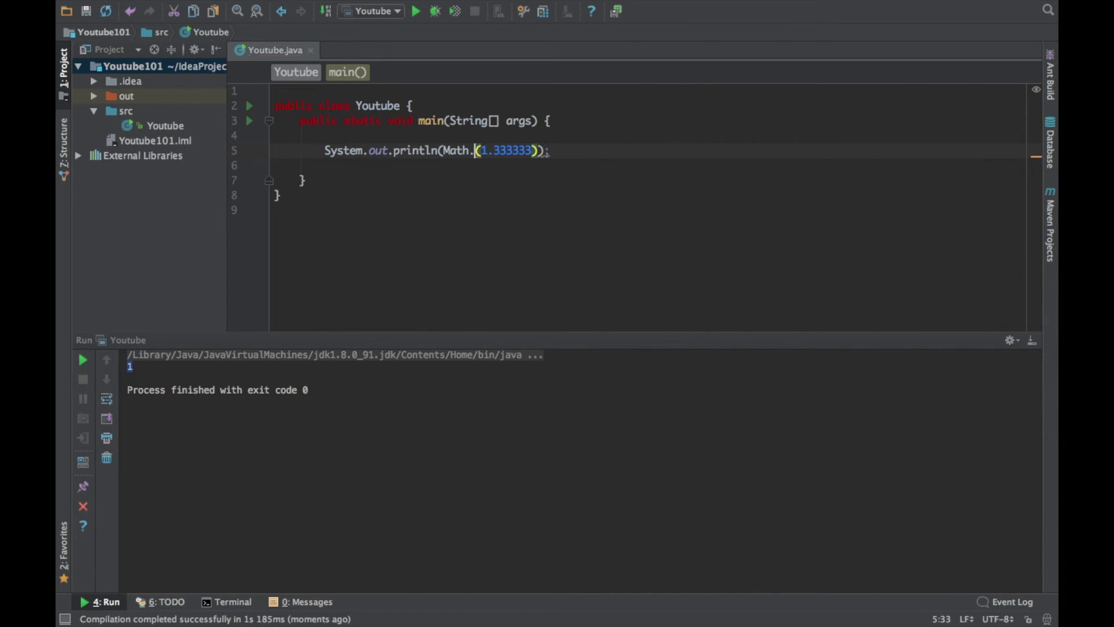
pyautogui.write('c')
pyautogui.press('Return')
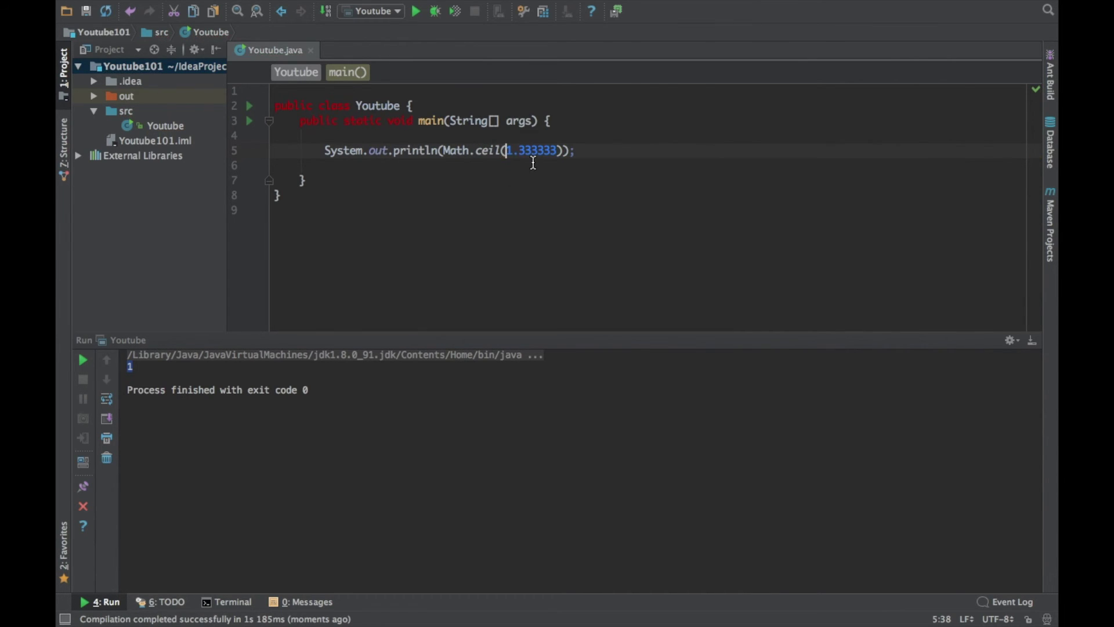
pyautogui.press('Down')
pyautogui.press('Down')
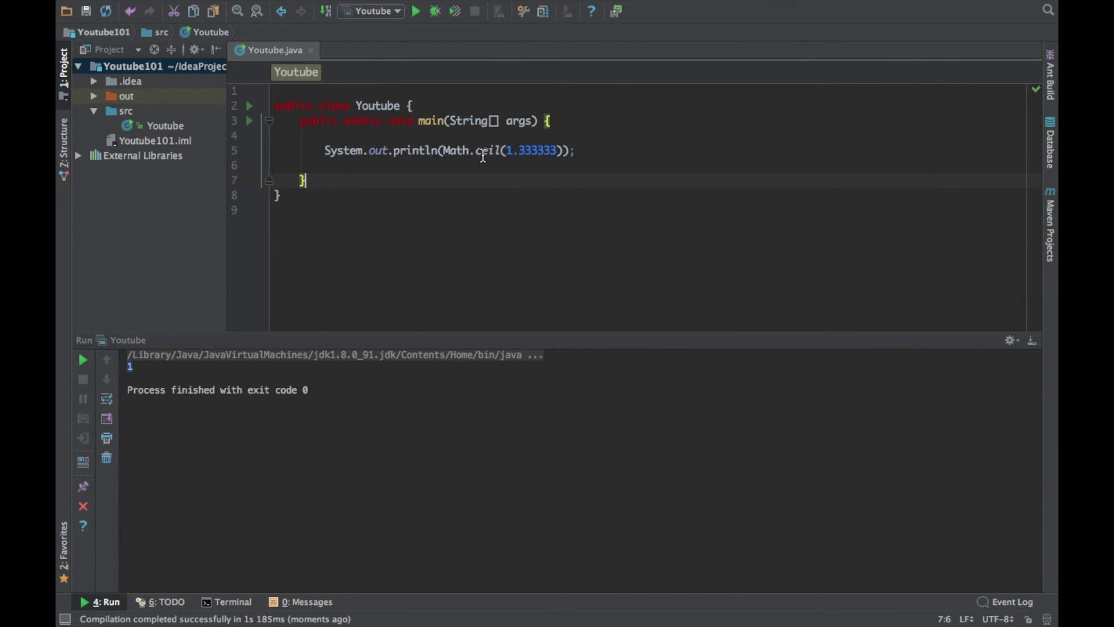
# Step: Run the program and select the 2.0 output
pyautogui.click(424, 16)
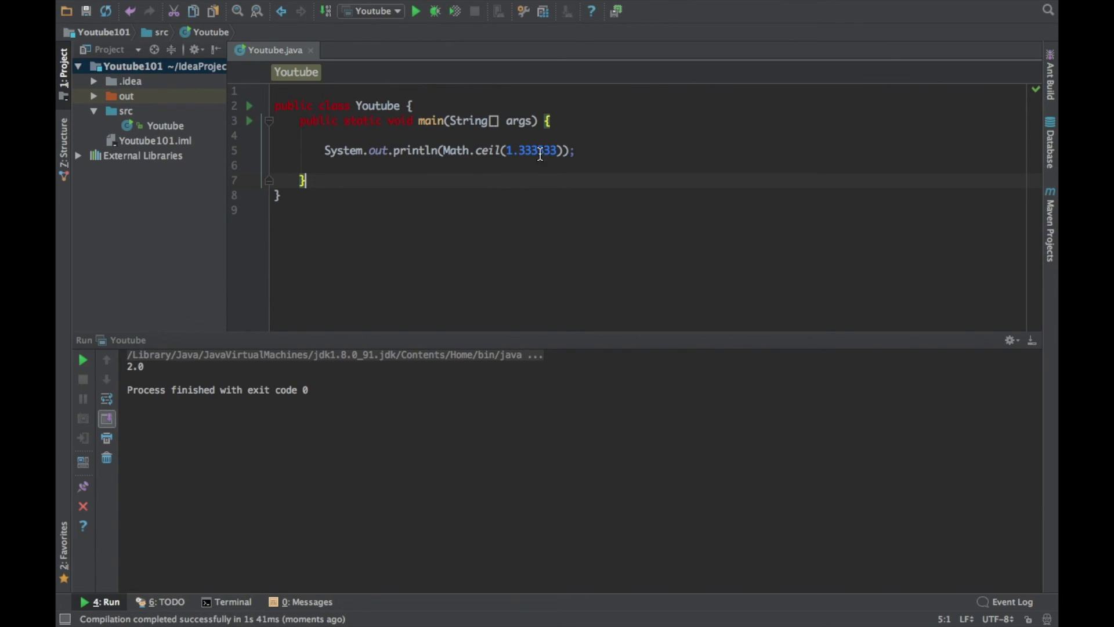
pyautogui.moveTo(175, 370); pyautogui.dragTo(96, 366)
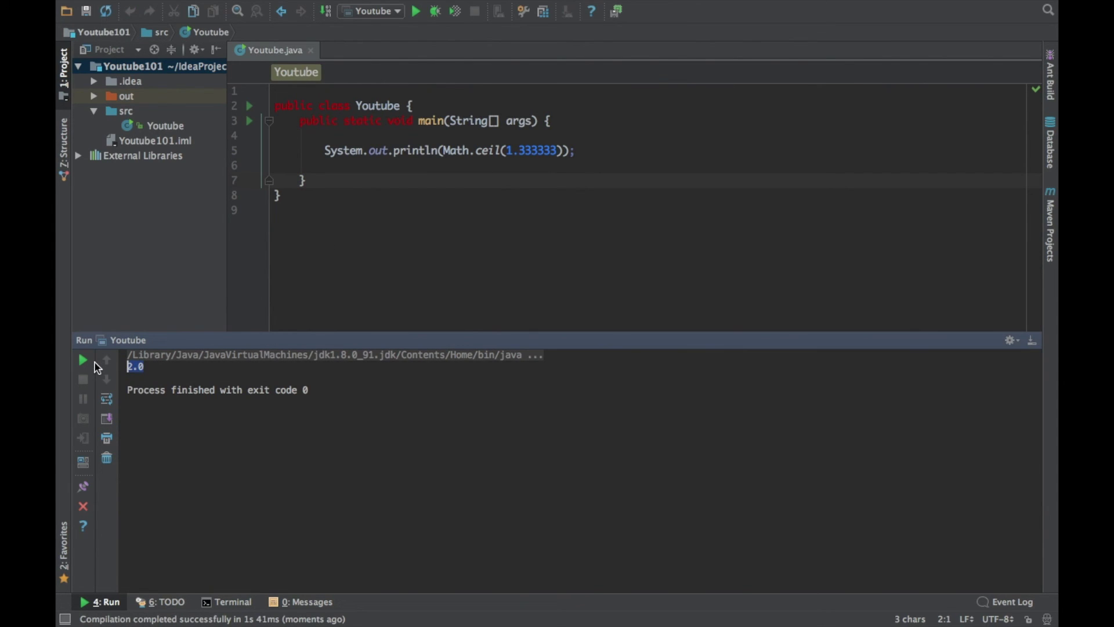
pyautogui.click(673, 224)
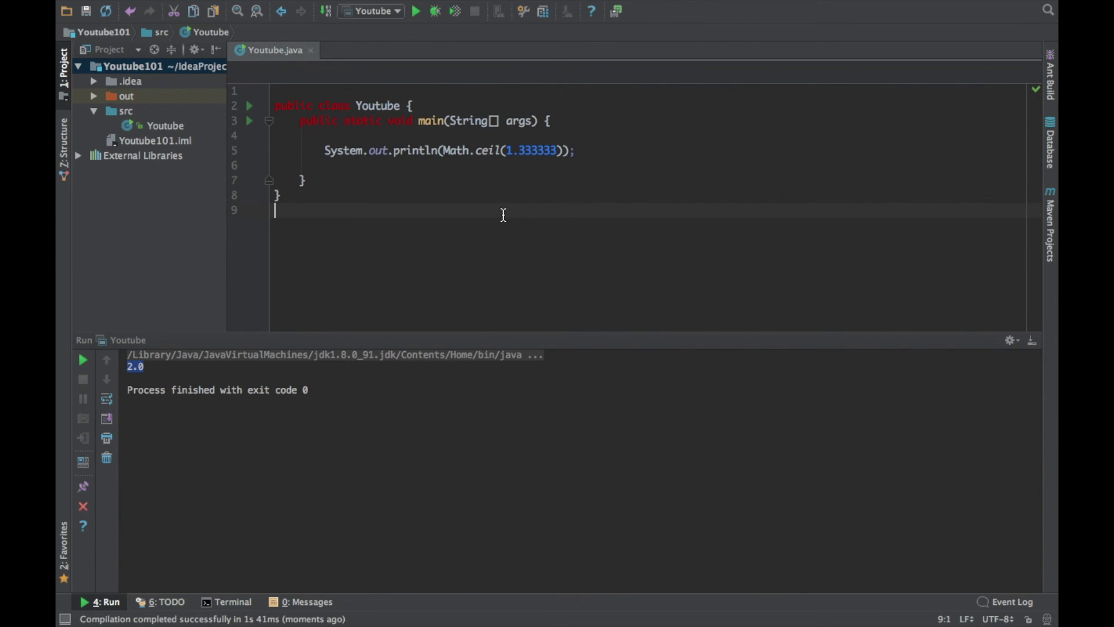
pyautogui.click(520, 184)
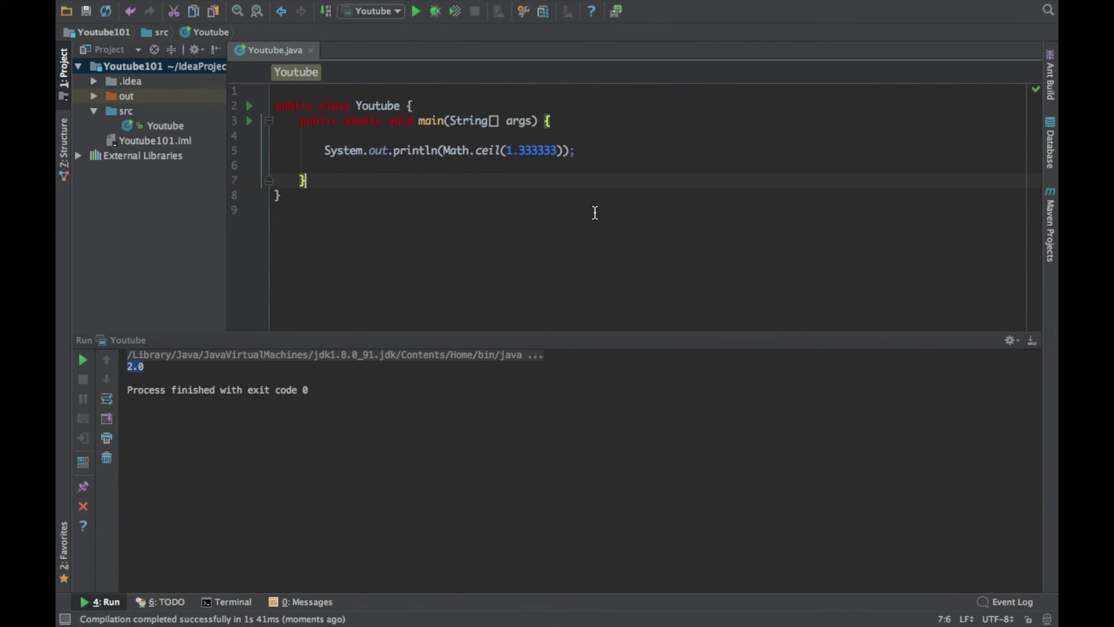